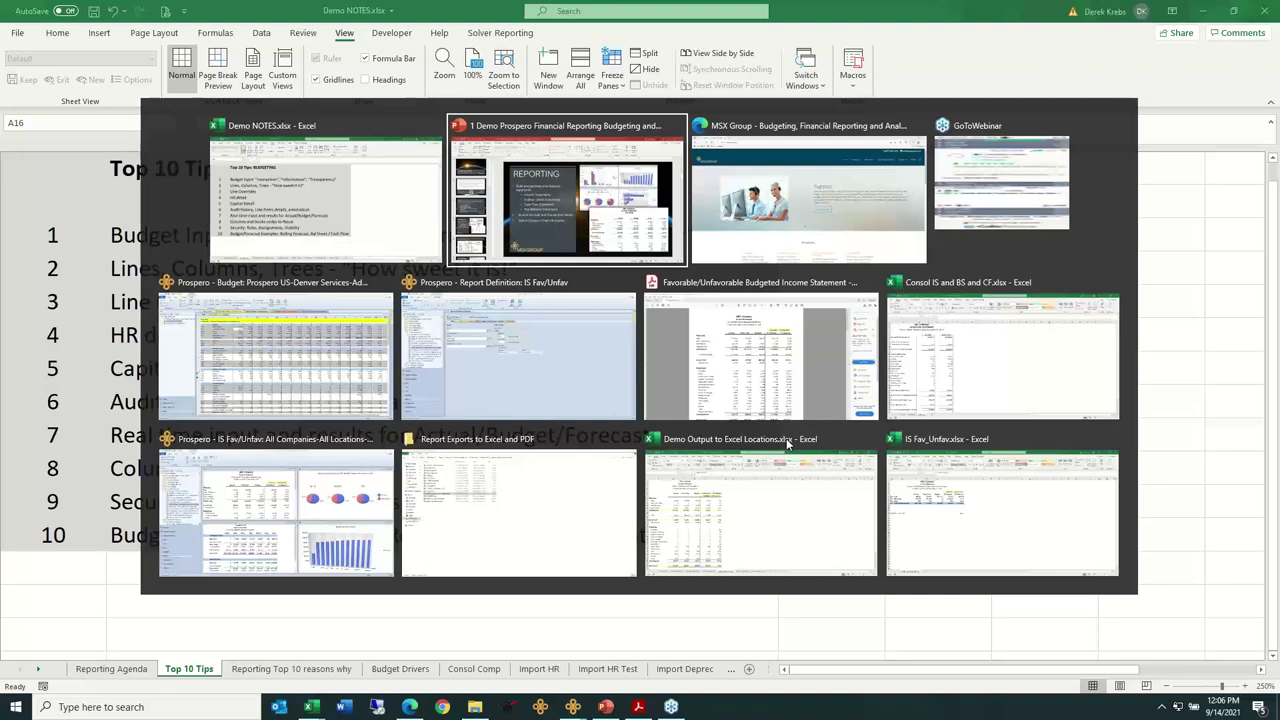
# - Bring the US-Denver Services-Administration budget window to the front and show its Quick Launch page
pyautogui.press('Down')
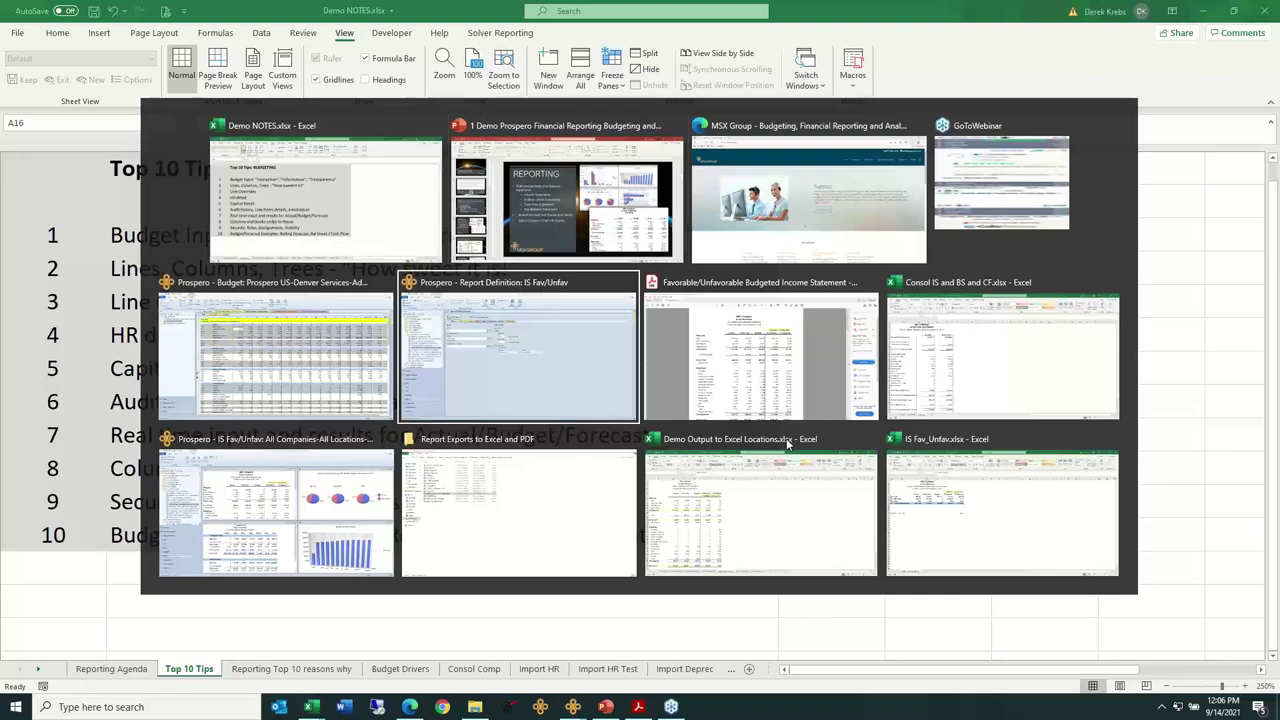
pyautogui.press('Left')
pyautogui.press('Return')
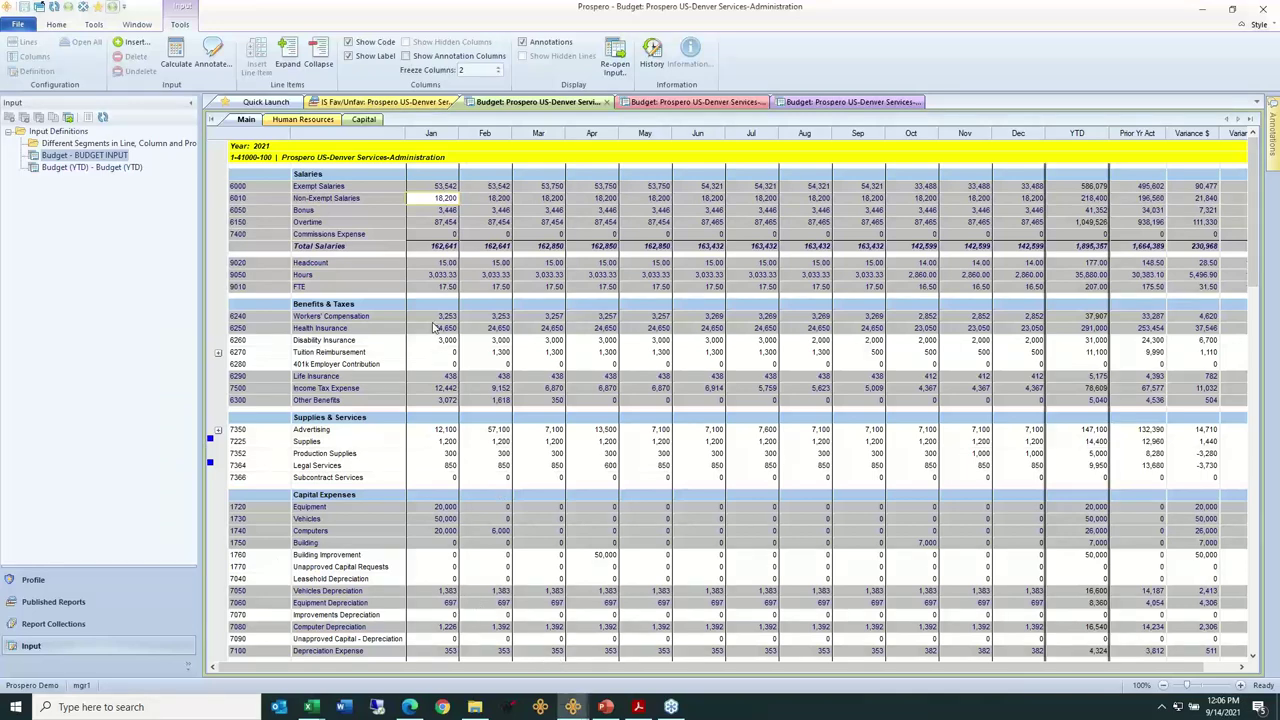
pyautogui.click(290, 104)
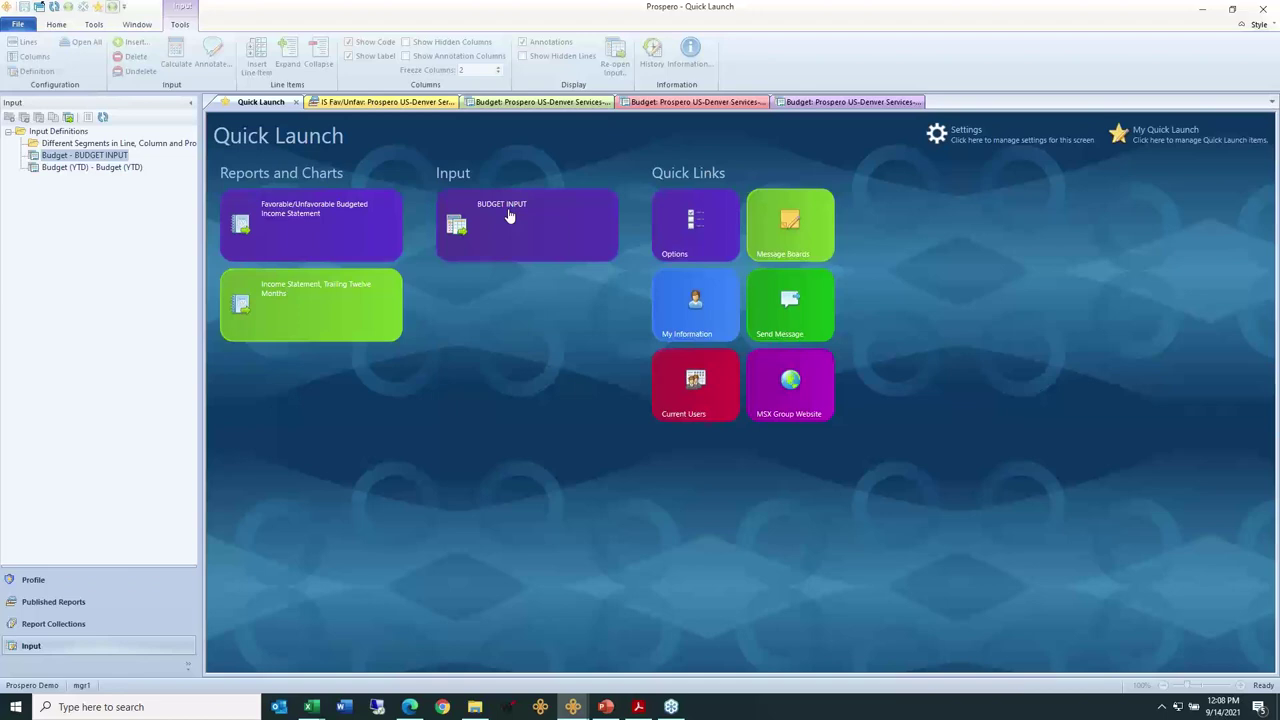
# - Launch the Favorable/Unfavorable Budgeted Income Statement and enter Company 1 and Location 41000
pyautogui.click(346, 222)
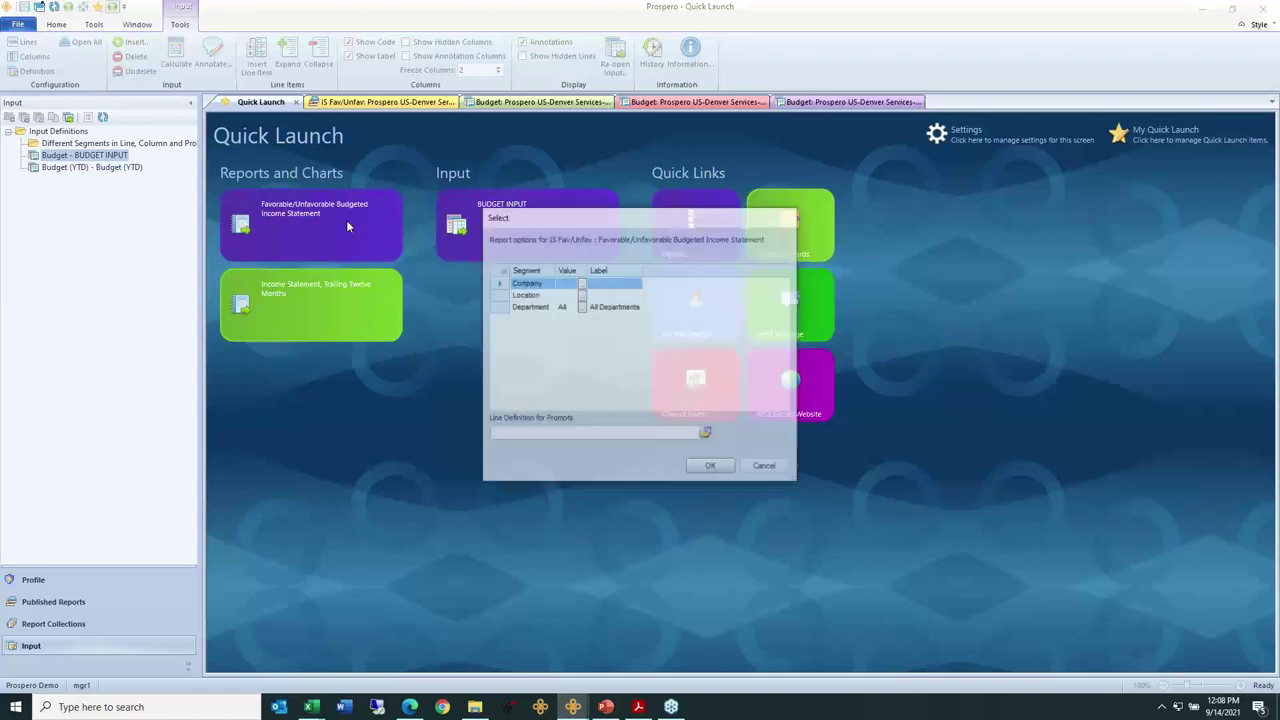
pyautogui.click(564, 282)
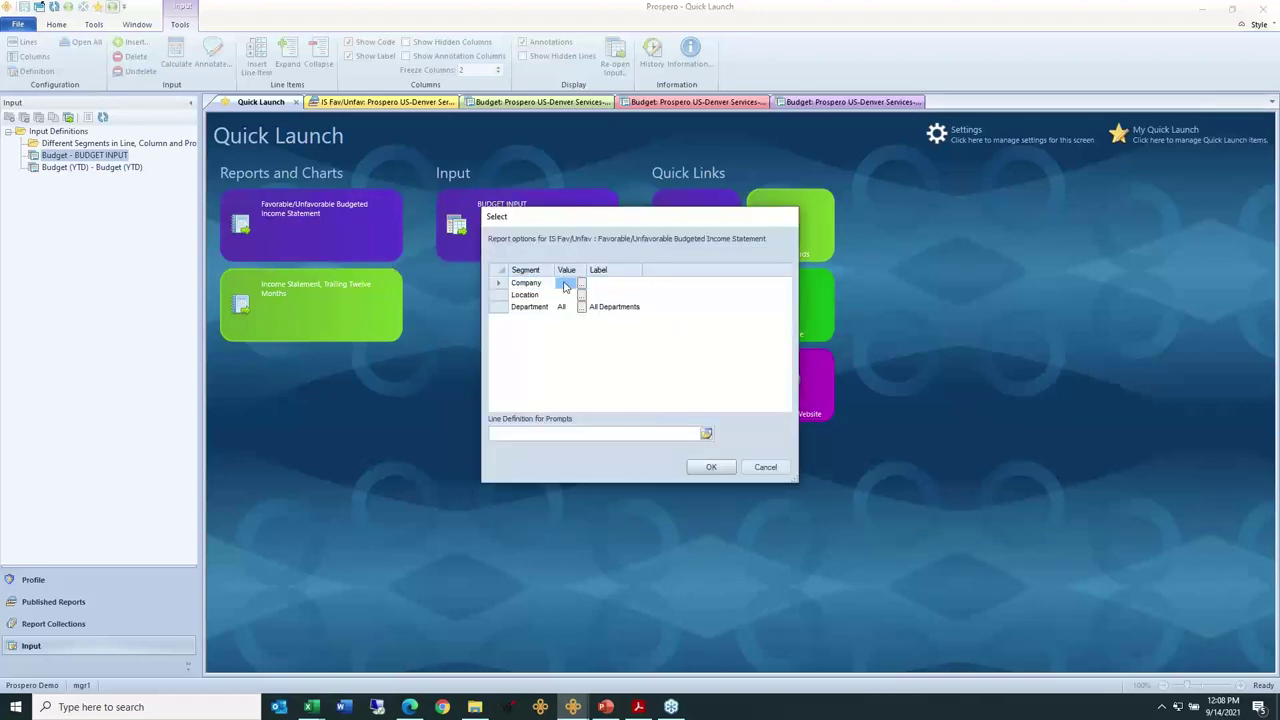
pyautogui.write('1')
pyautogui.click(564, 296)
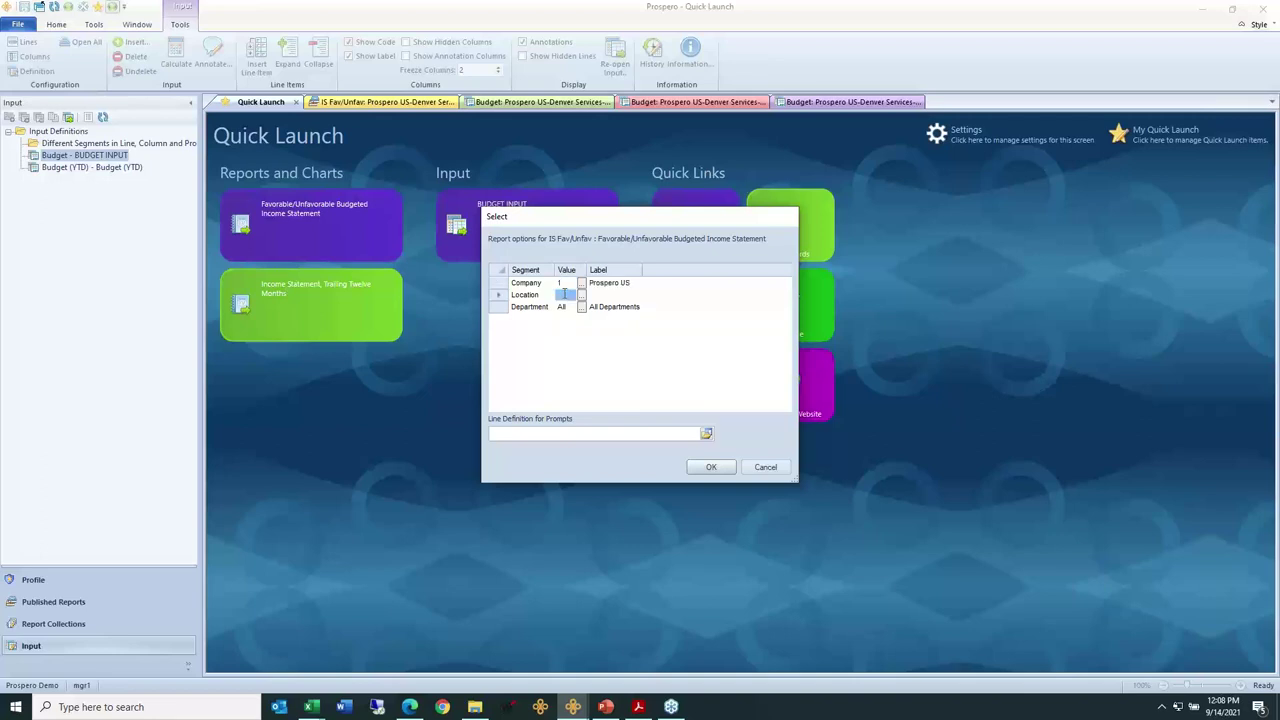
pyautogui.write('41000')
pyautogui.press('Tab')
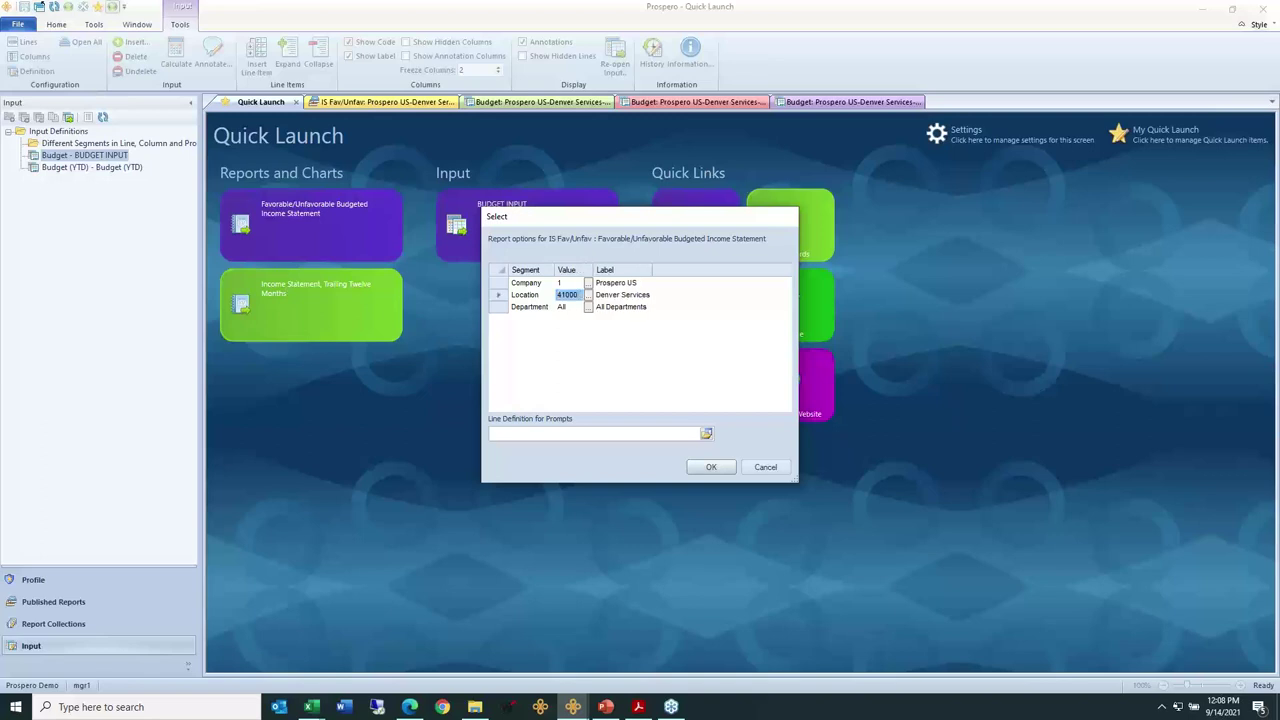
# - Pick company 1 Prospero US from the company lookup list
pyautogui.click(566, 283)
pyautogui.click(588, 283)
pyautogui.moveTo(607, 231); pyautogui.dragTo(698, 363)
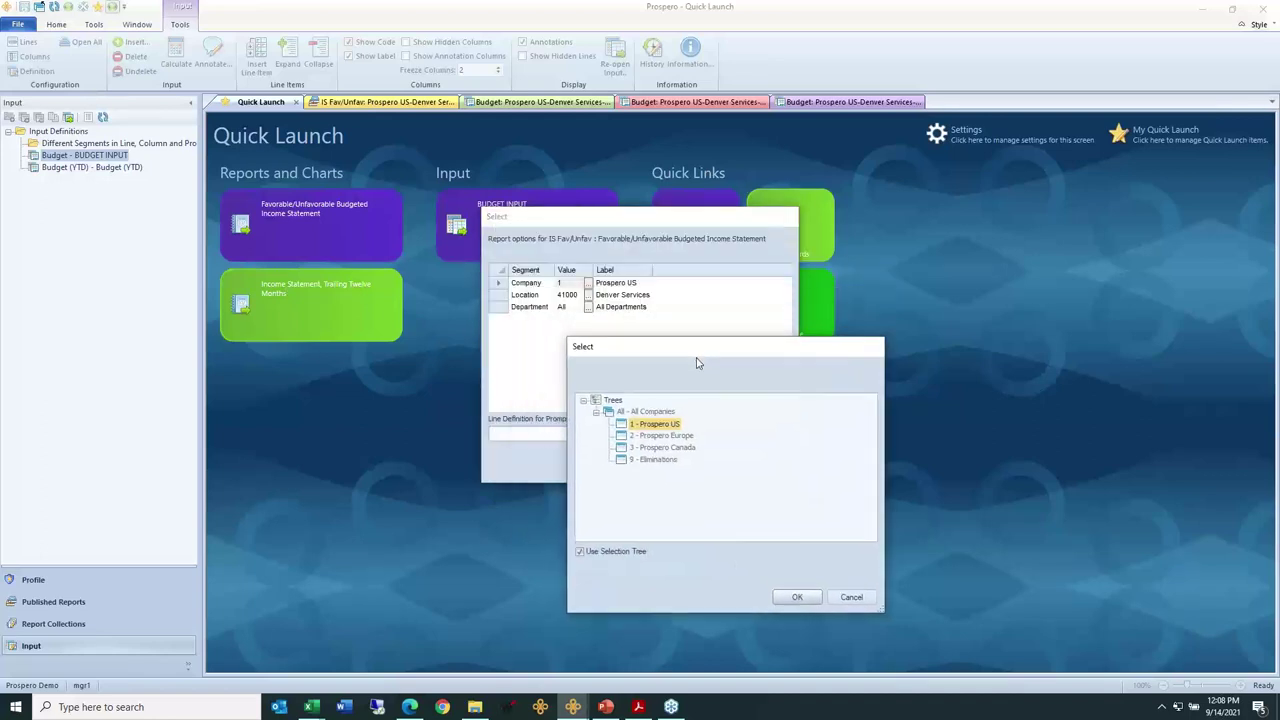
pyautogui.click(602, 551)
pyautogui.click(610, 426)
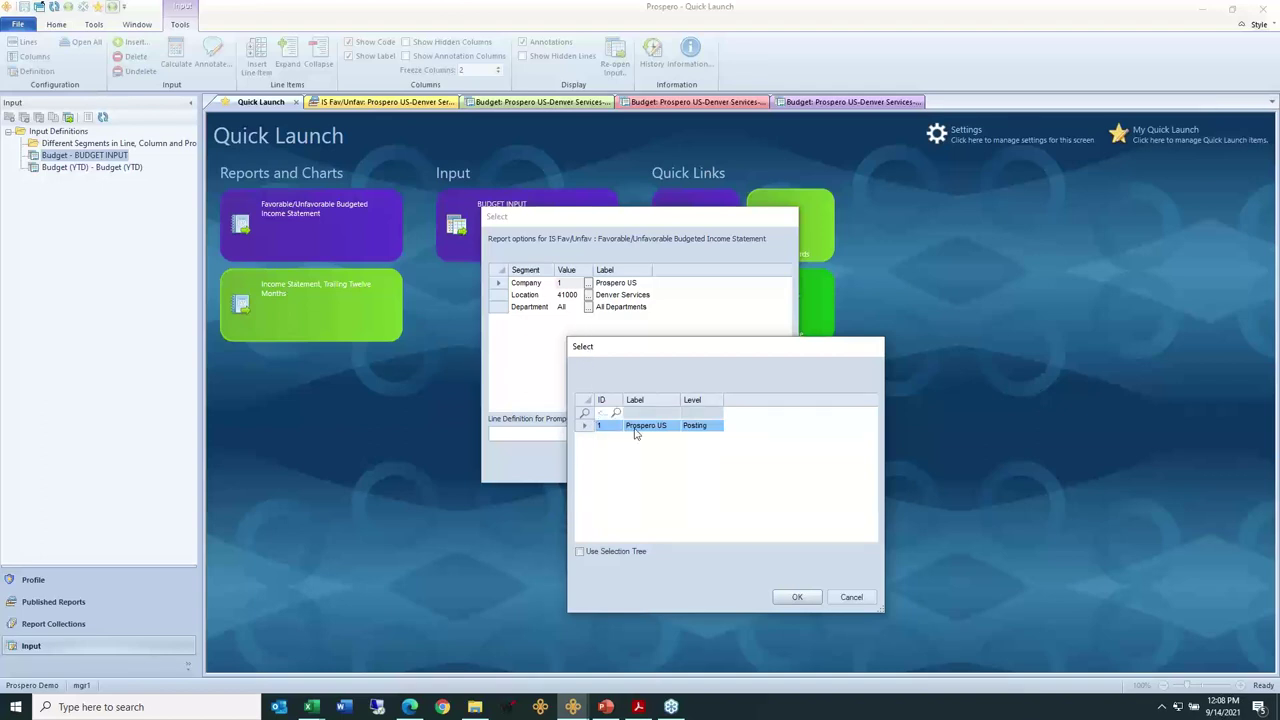
pyautogui.click(795, 598)
# - Confirm Denver Services as the report's location through the location lookup
pyautogui.click(505, 296)
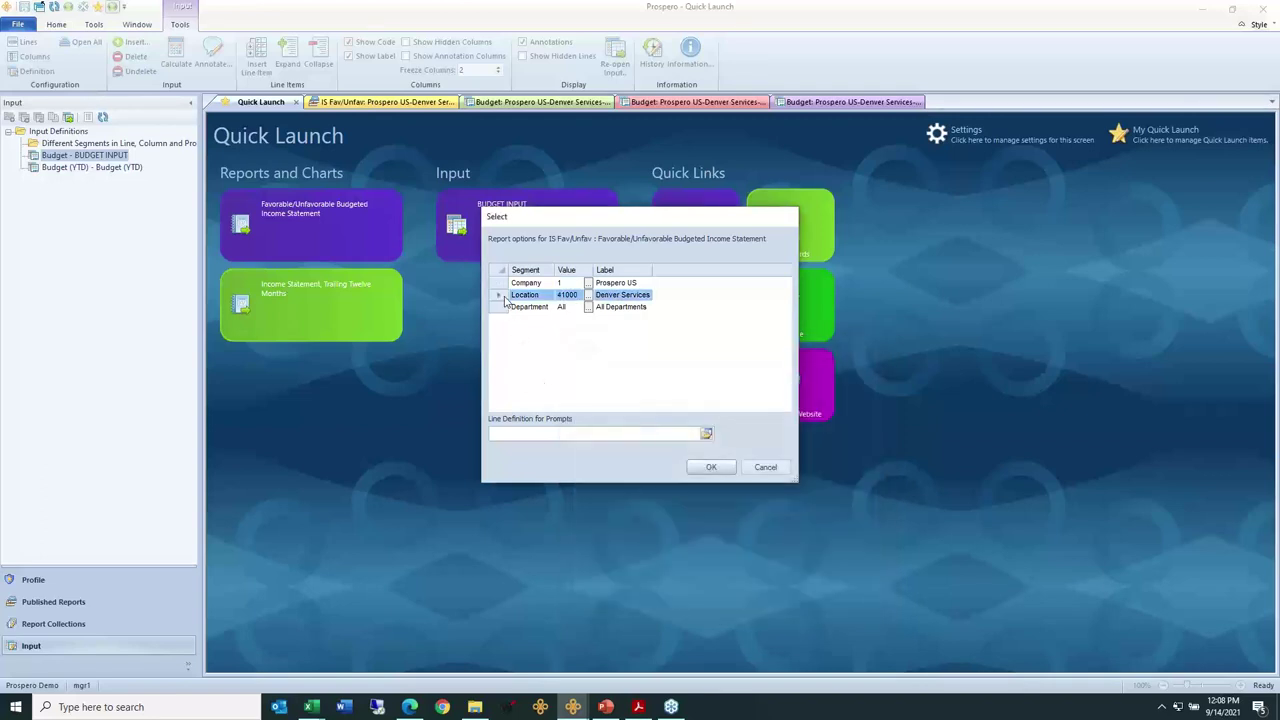
pyautogui.click(587, 298)
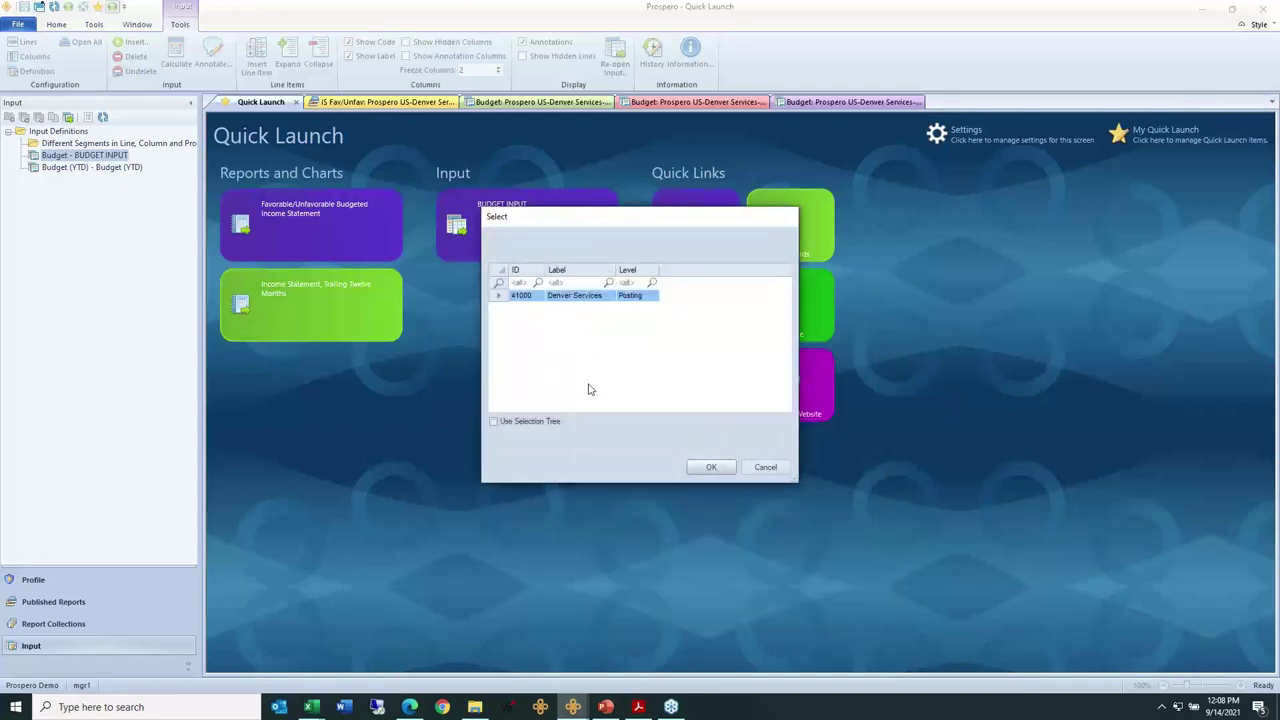
pyautogui.moveTo(575, 229); pyautogui.dragTo(671, 380)
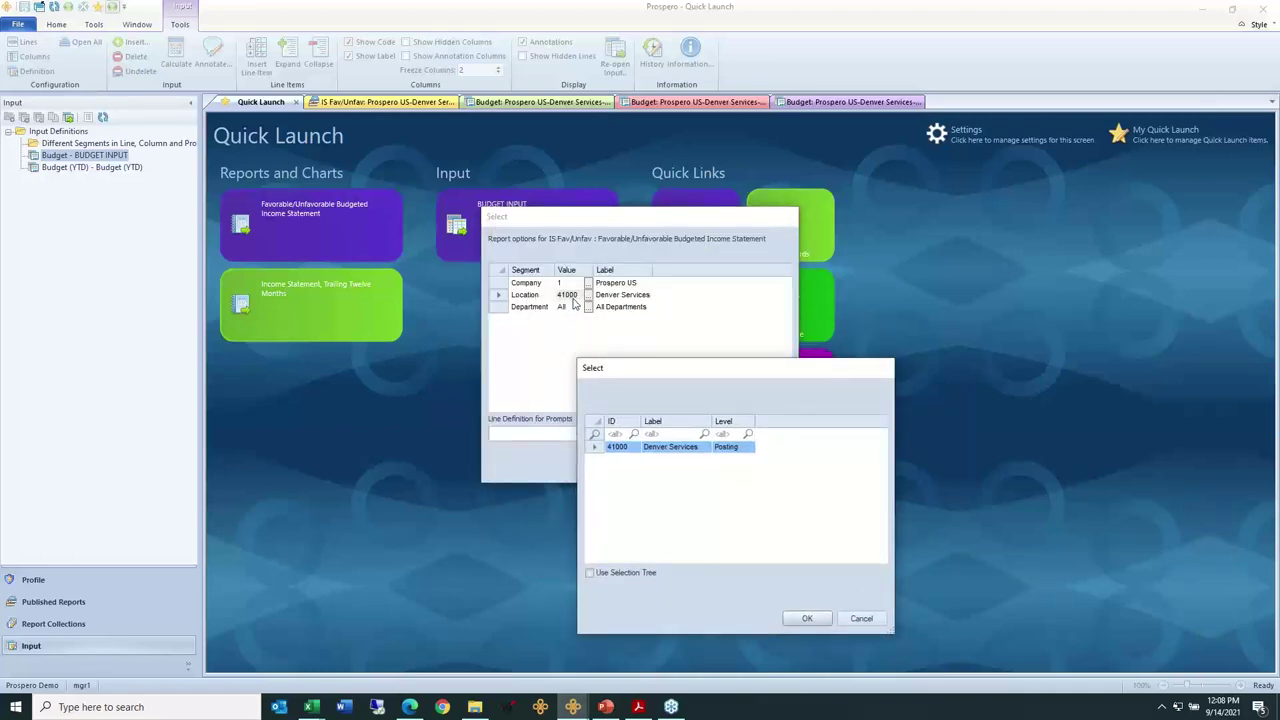
pyautogui.click(807, 620)
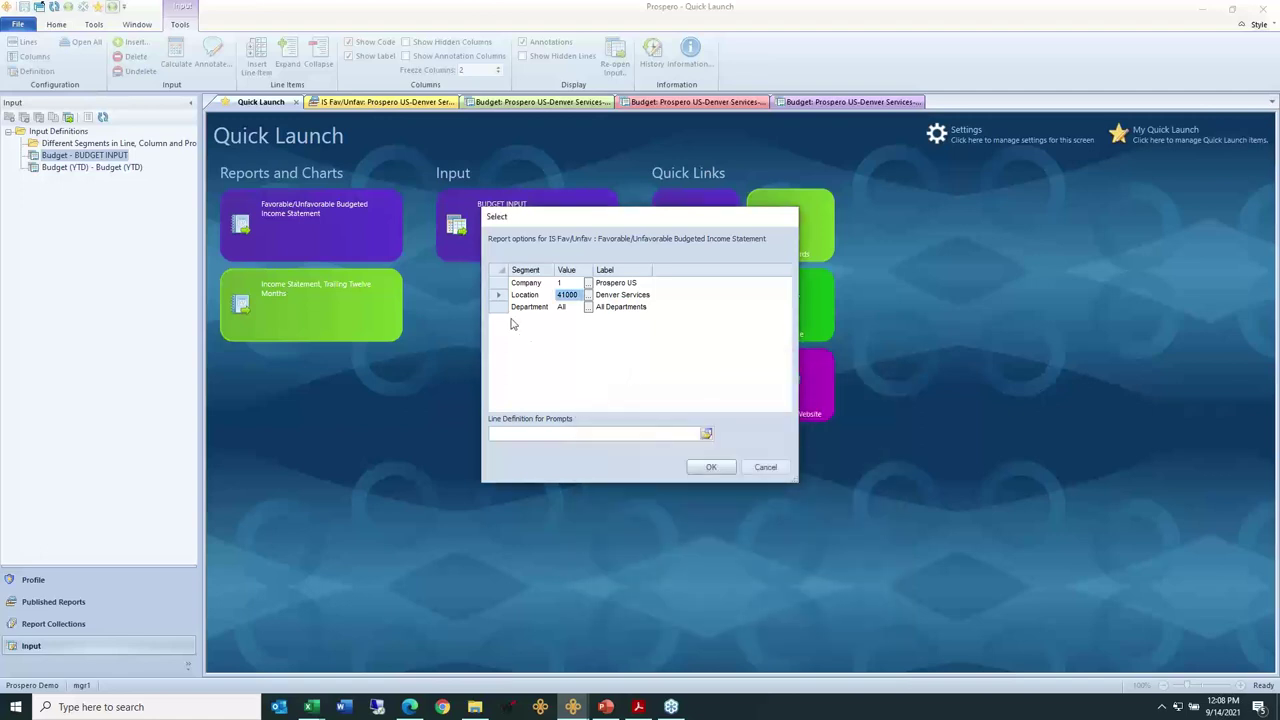
# - Bring up the list of available departments for the Department option
pyautogui.click(503, 313)
pyautogui.click(588, 309)
pyautogui.click(588, 309)
pyautogui.moveTo(634, 230); pyautogui.dragTo(676, 395)
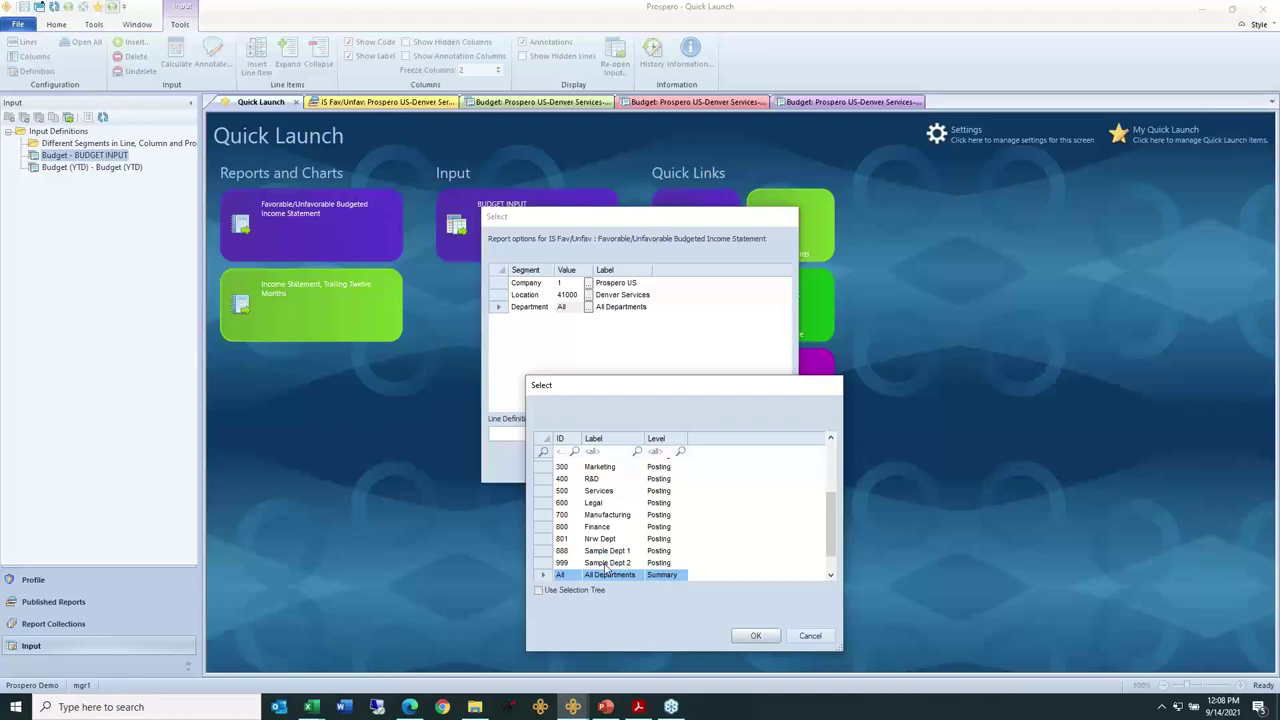
# - Show departments as a tree, expand All Departments, keep All Departments selected, and run the report
pyautogui.click(576, 590)
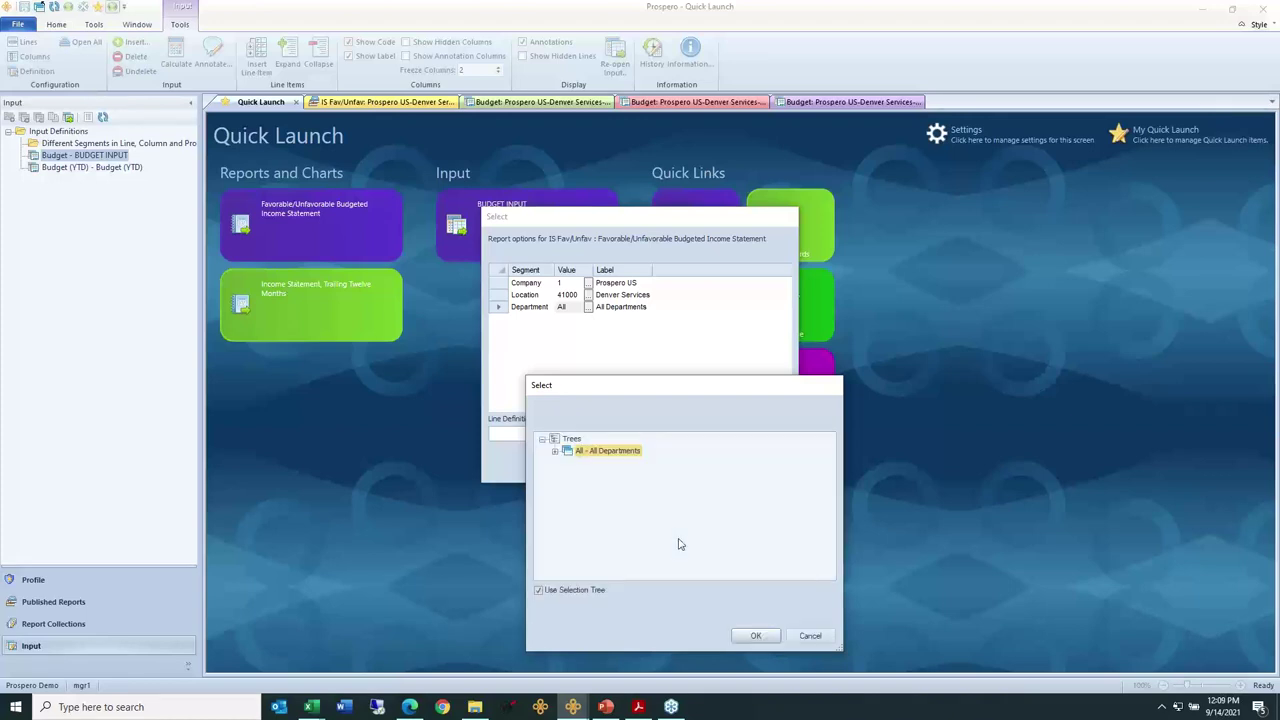
pyautogui.click(556, 451)
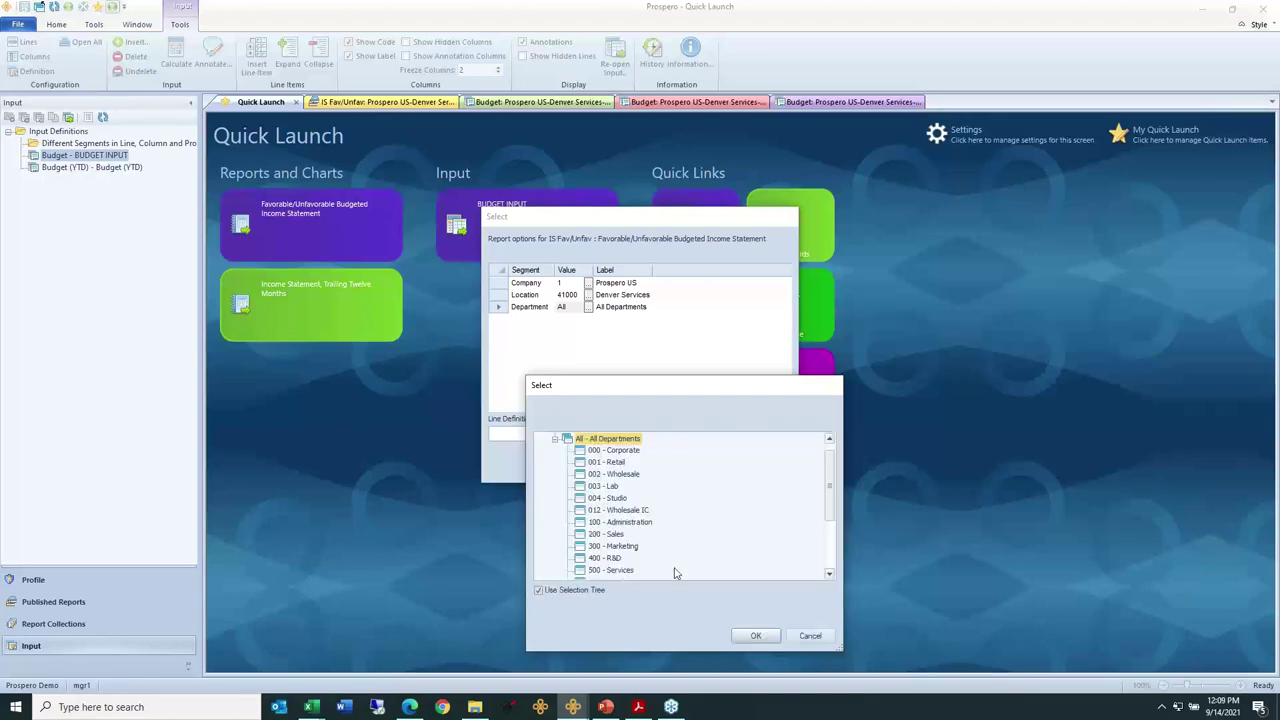
pyautogui.moveTo(832, 655); pyautogui.dragTo(875, 689)
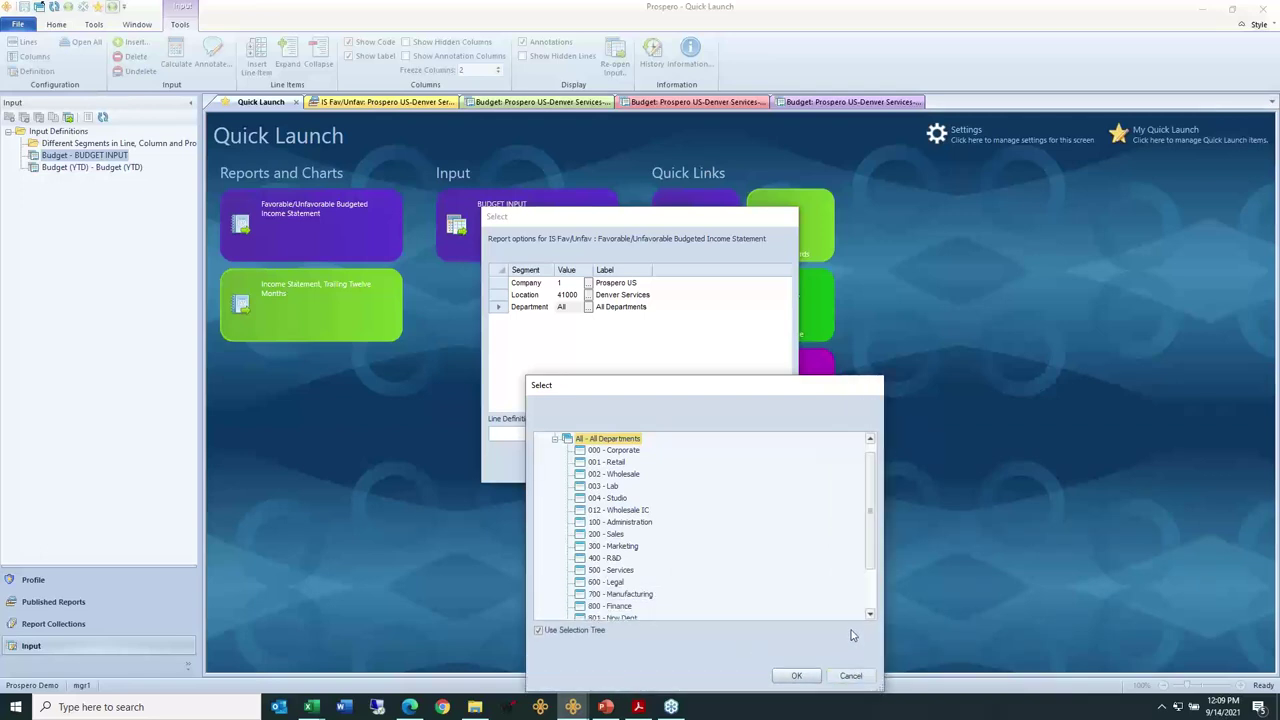
pyautogui.click(870, 441)
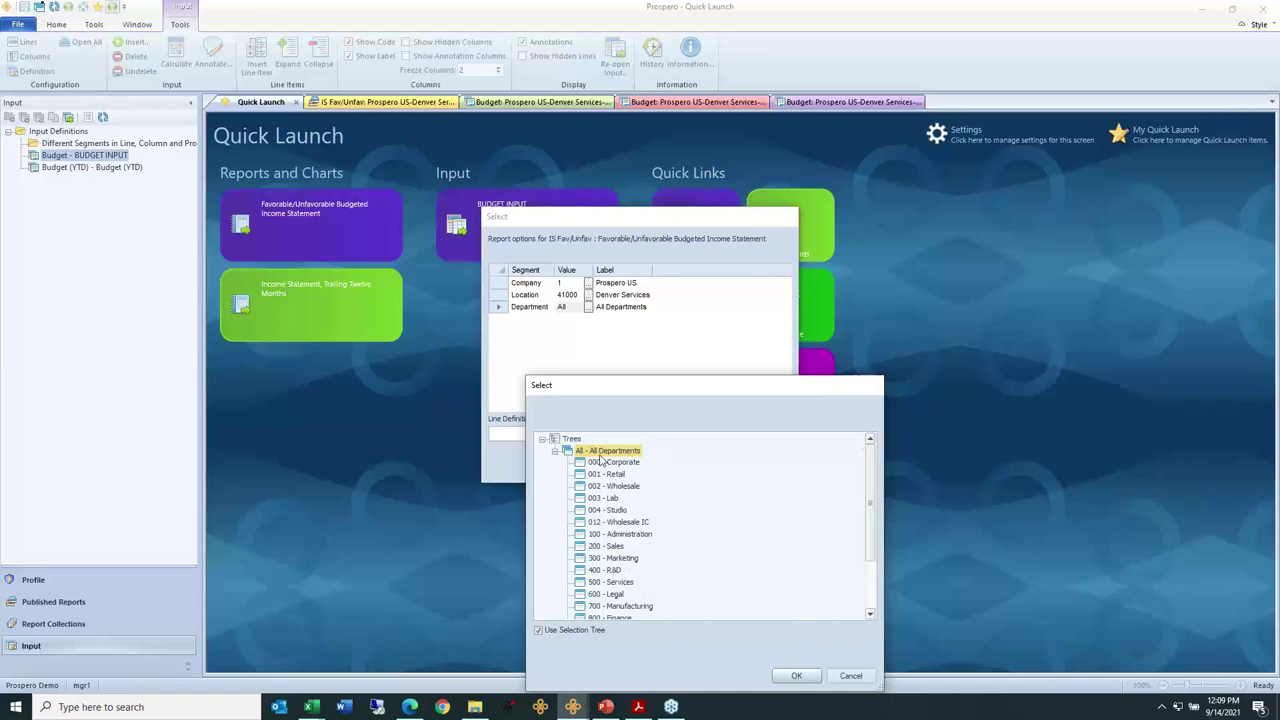
pyautogui.click(812, 676)
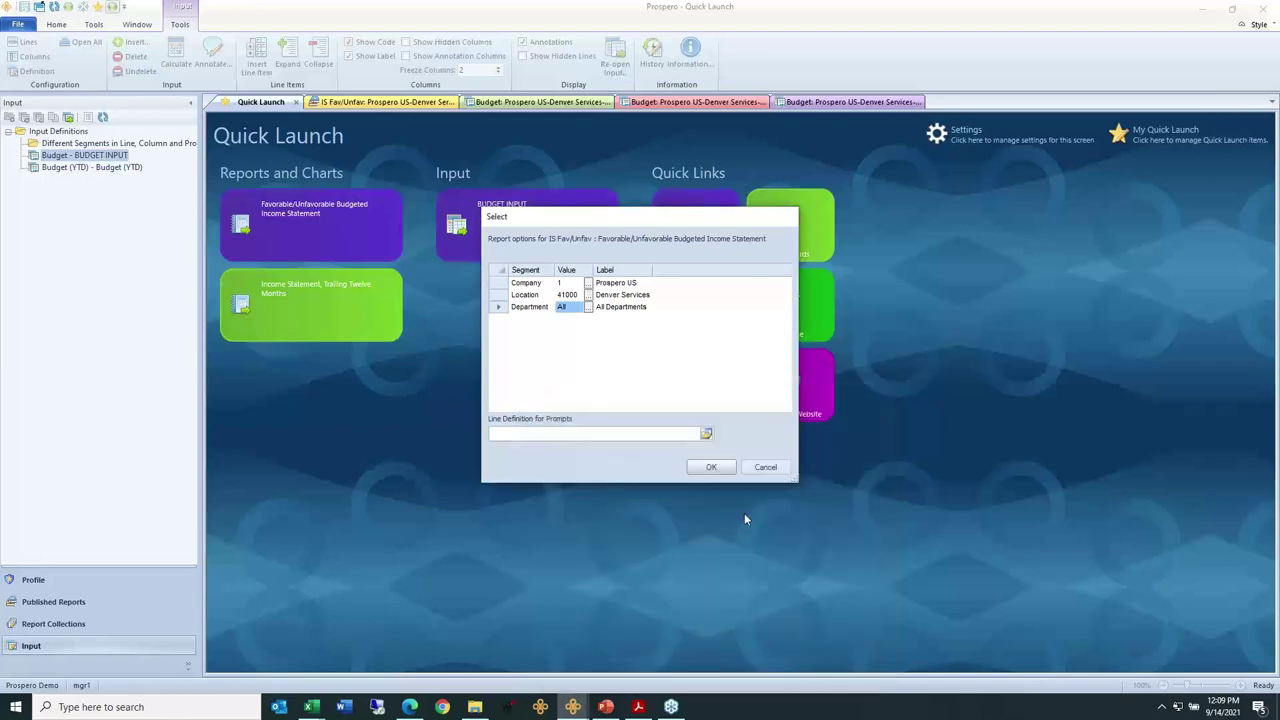
pyautogui.click(719, 470)
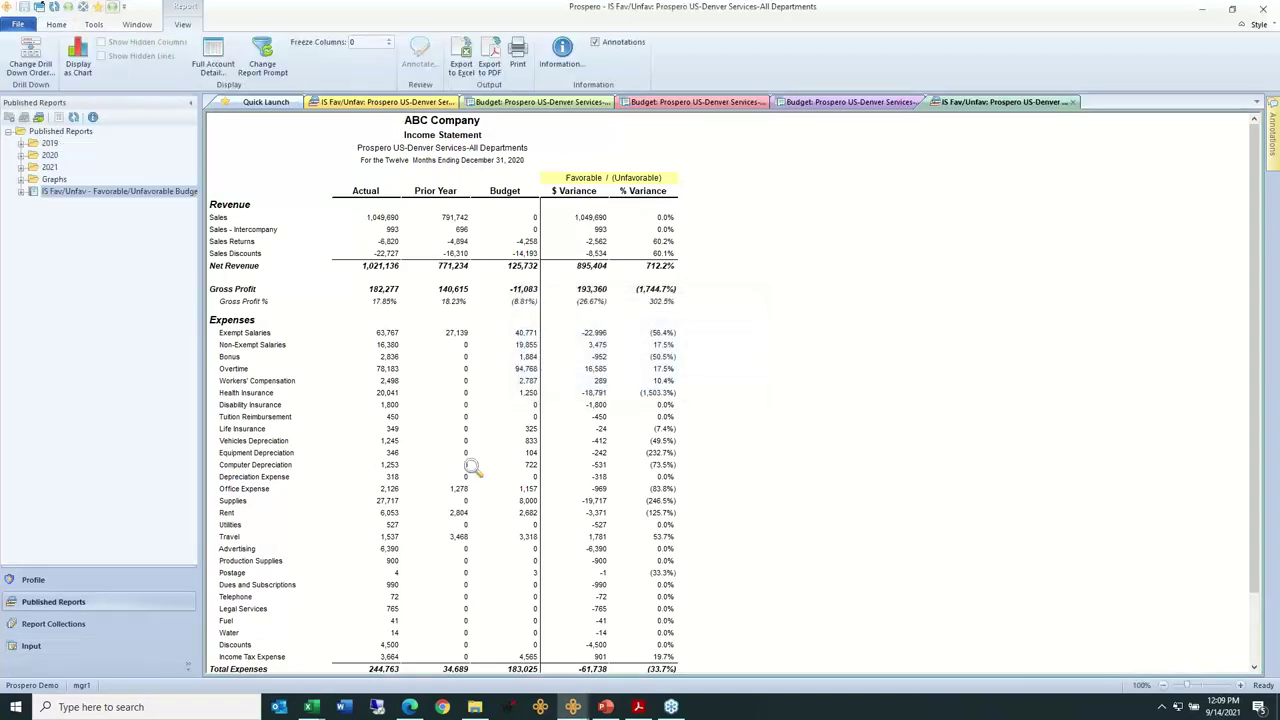
# - Highlight the Actual and Budget expense figures from Bonus/Overtime to Computer Depreciation and Rent
pyautogui.moveTo(526, 372); pyautogui.dragTo(598, 530)
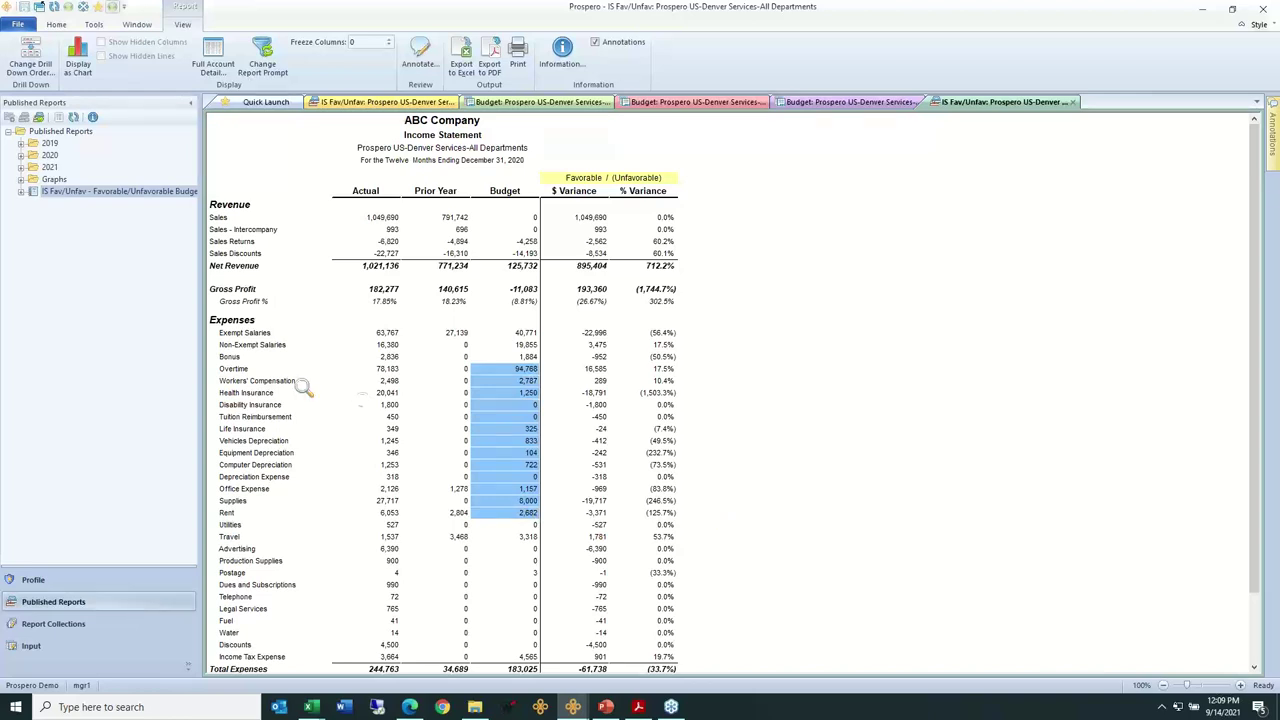
pyautogui.click(376, 368)
pyautogui.moveTo(367, 408); pyautogui.dragTo(378, 470)
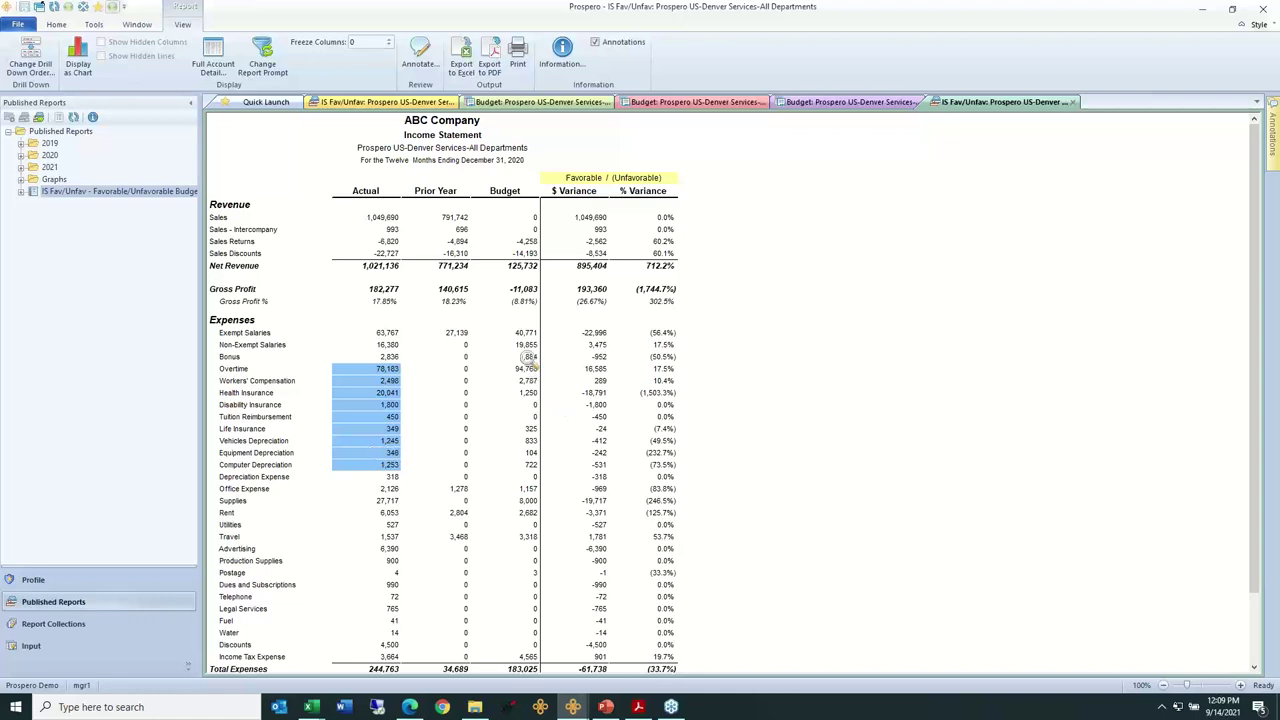
pyautogui.moveTo(525, 356); pyautogui.dragTo(527, 465)
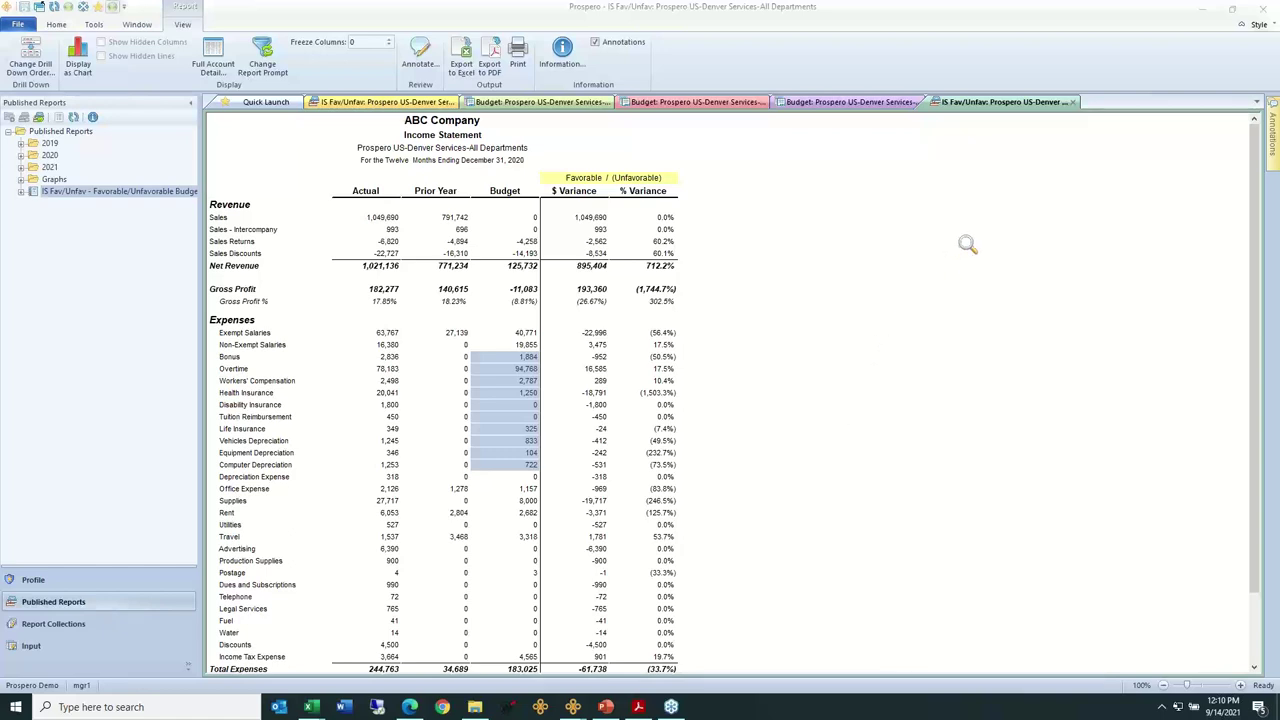
# - Close the IS Fav/Unfav report and Quick Launch tabs, then reopen Quick Launch from Home
pyautogui.click(1072, 102)
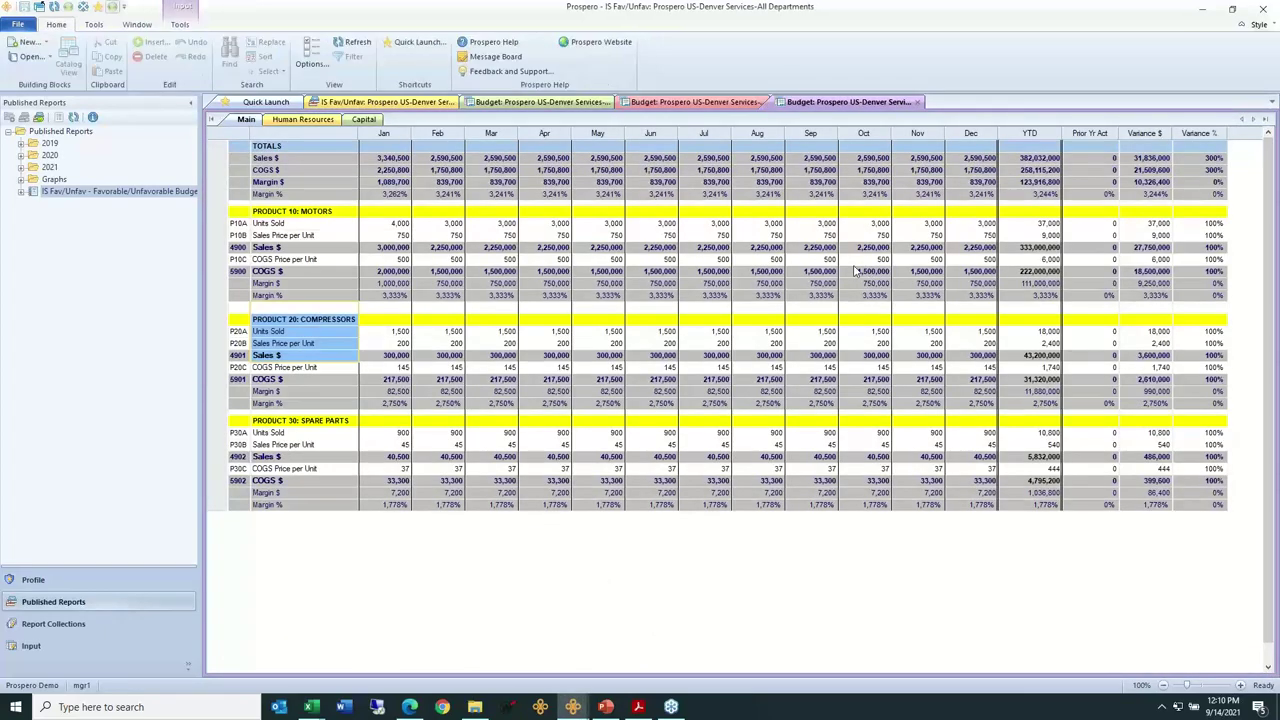
pyautogui.click(294, 102)
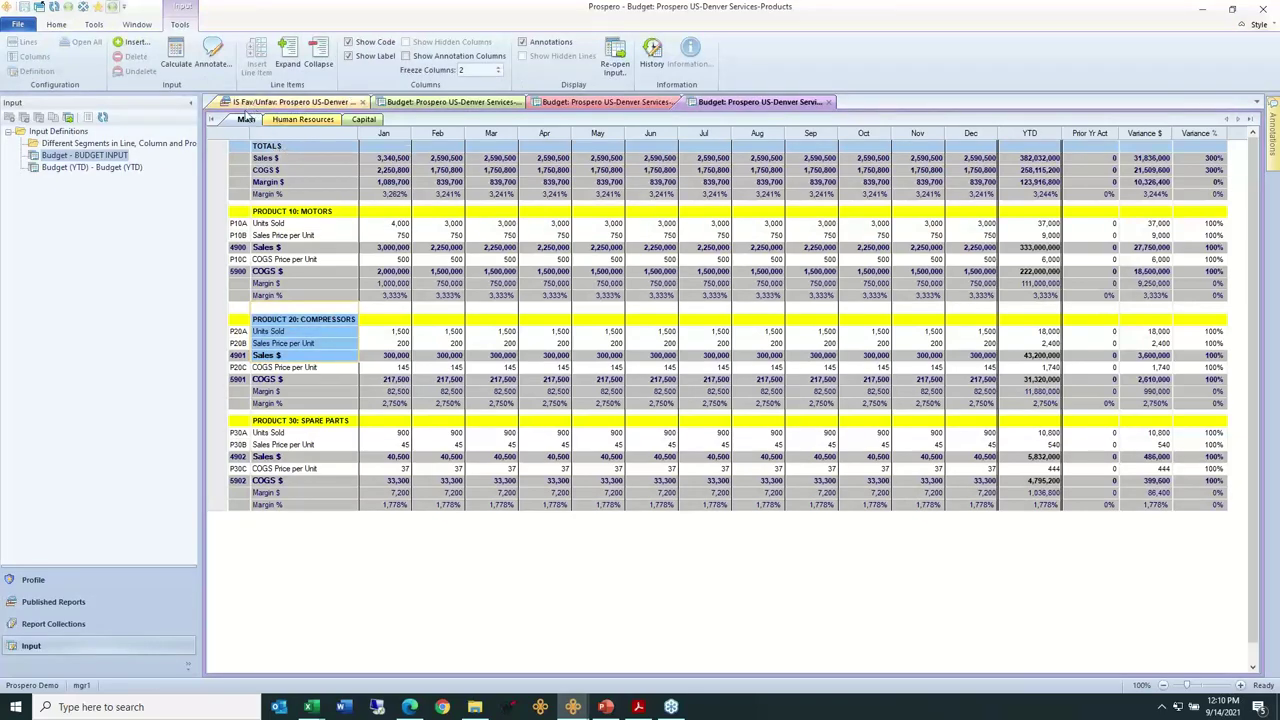
pyautogui.click(60, 25)
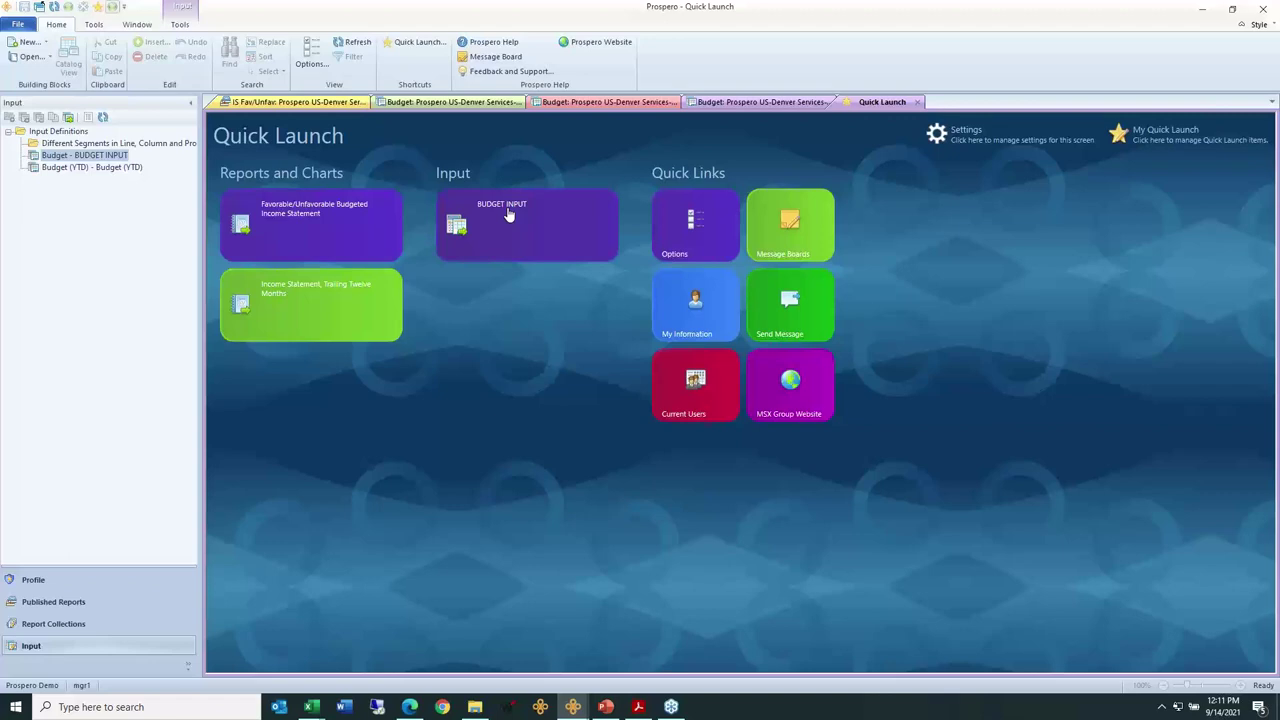
# - Switch to the second 'Budget: Prospero US-Denver Services' tab for the Administration grid
pyautogui.click(443, 104)
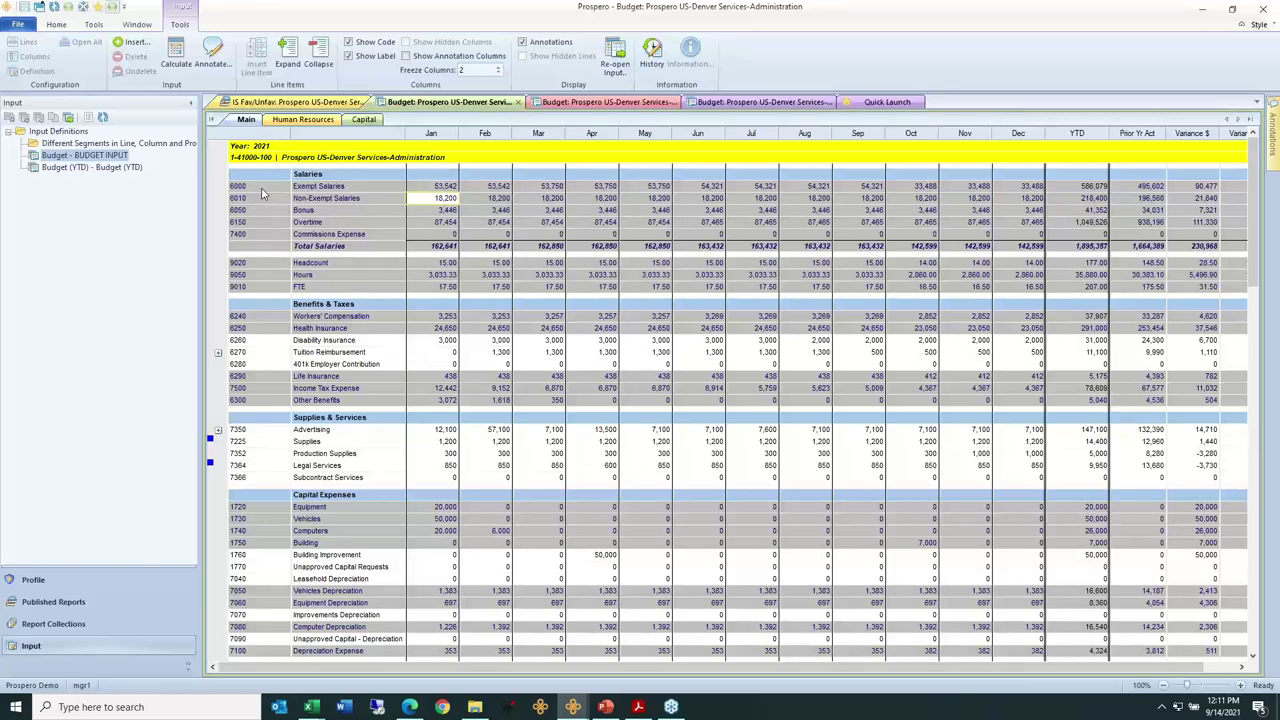
# - Point out account 6000 and Total Salaries, select Marketing codes 6010–9010, then show Products
pyautogui.click(263, 188)
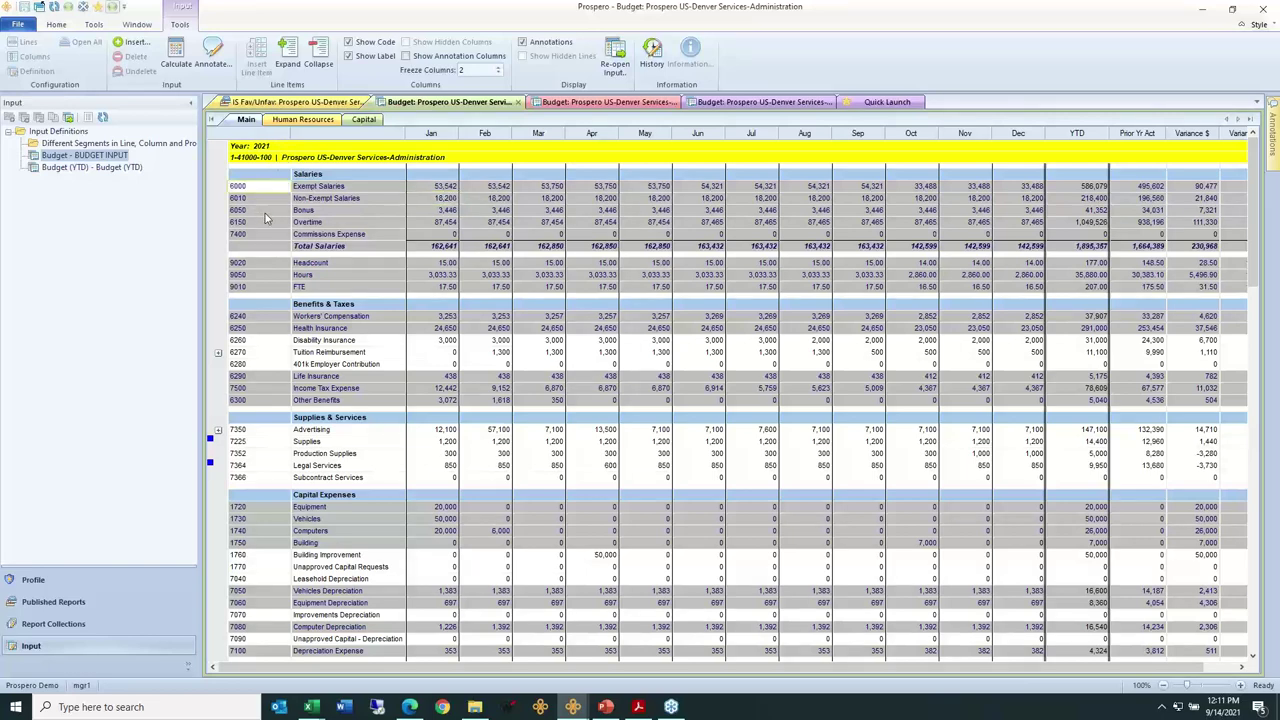
pyautogui.click(333, 248)
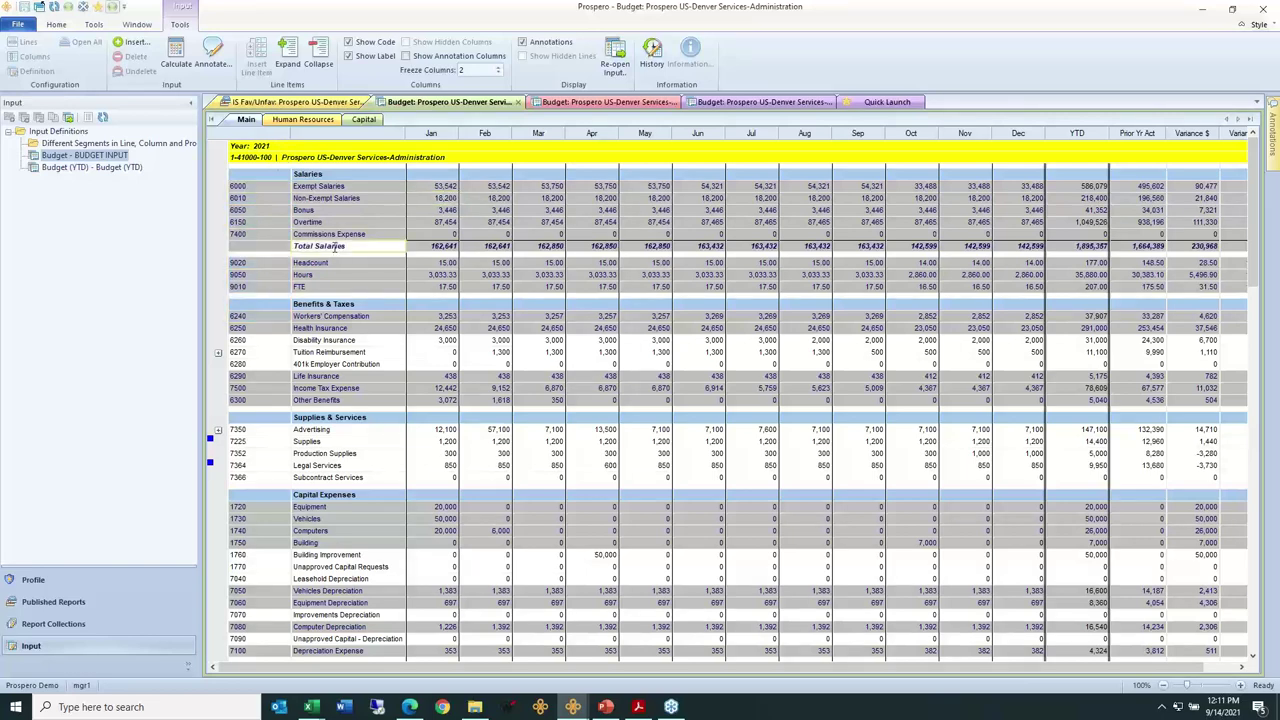
pyautogui.click(585, 104)
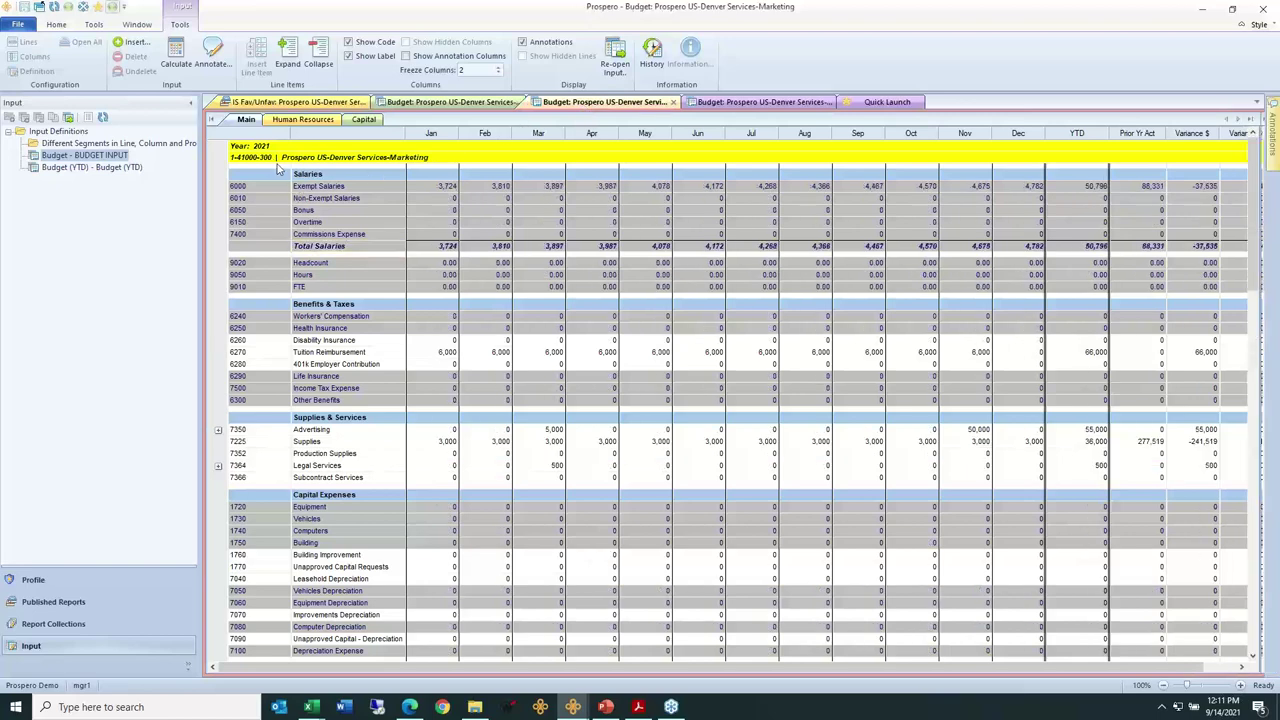
pyautogui.moveTo(262, 198); pyautogui.dragTo(256, 286)
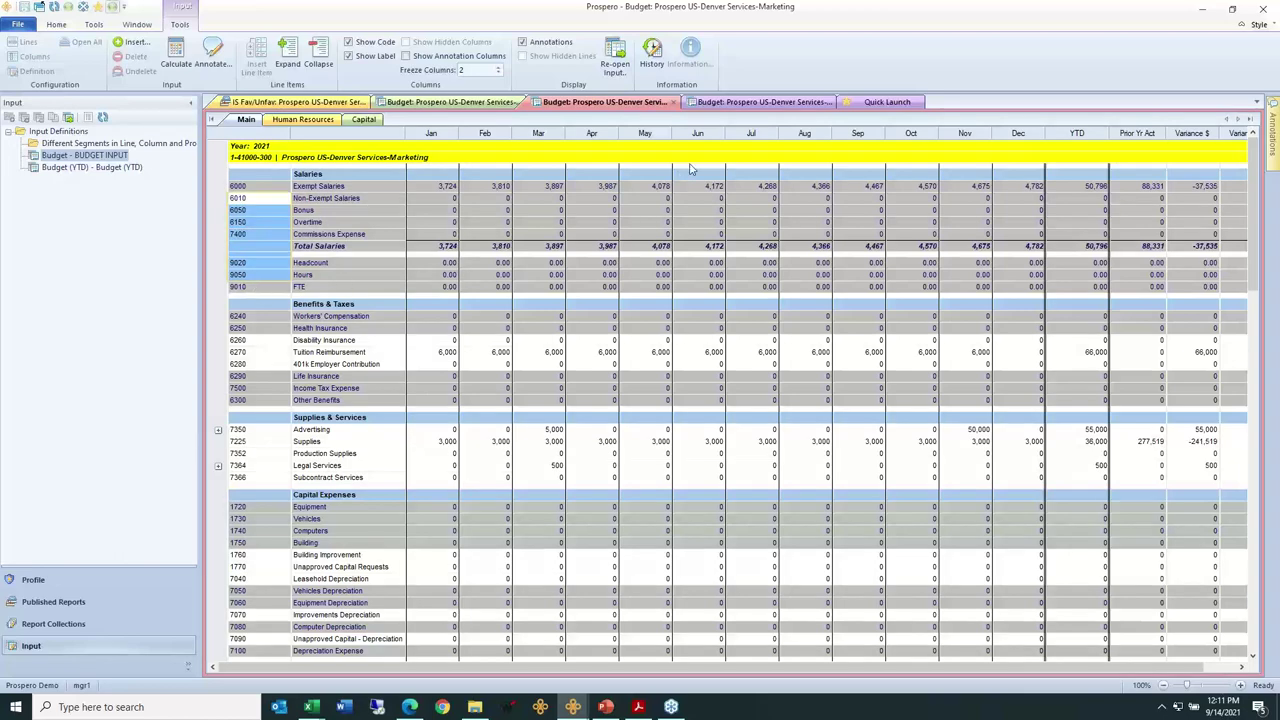
pyautogui.click(727, 106)
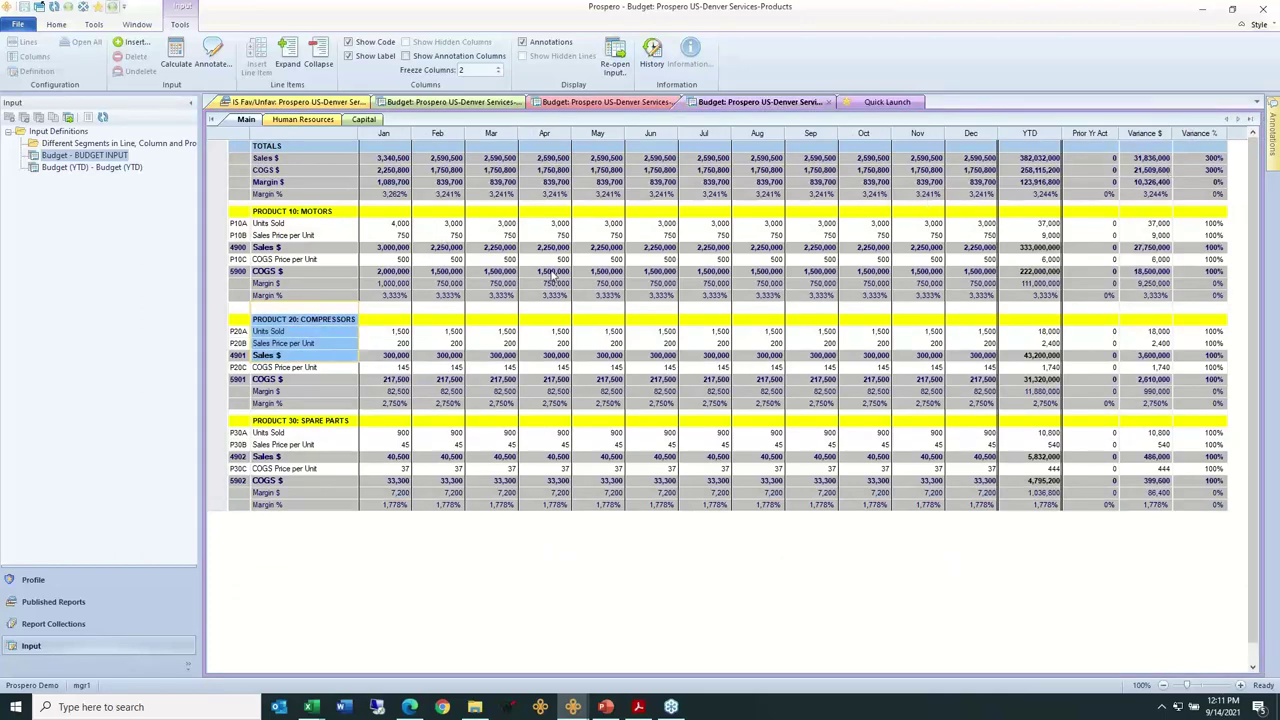
# - Select the Motors COGS, Units Sold, Sales Price and Sales $ lines, then return to Administration
pyautogui.click(468, 275)
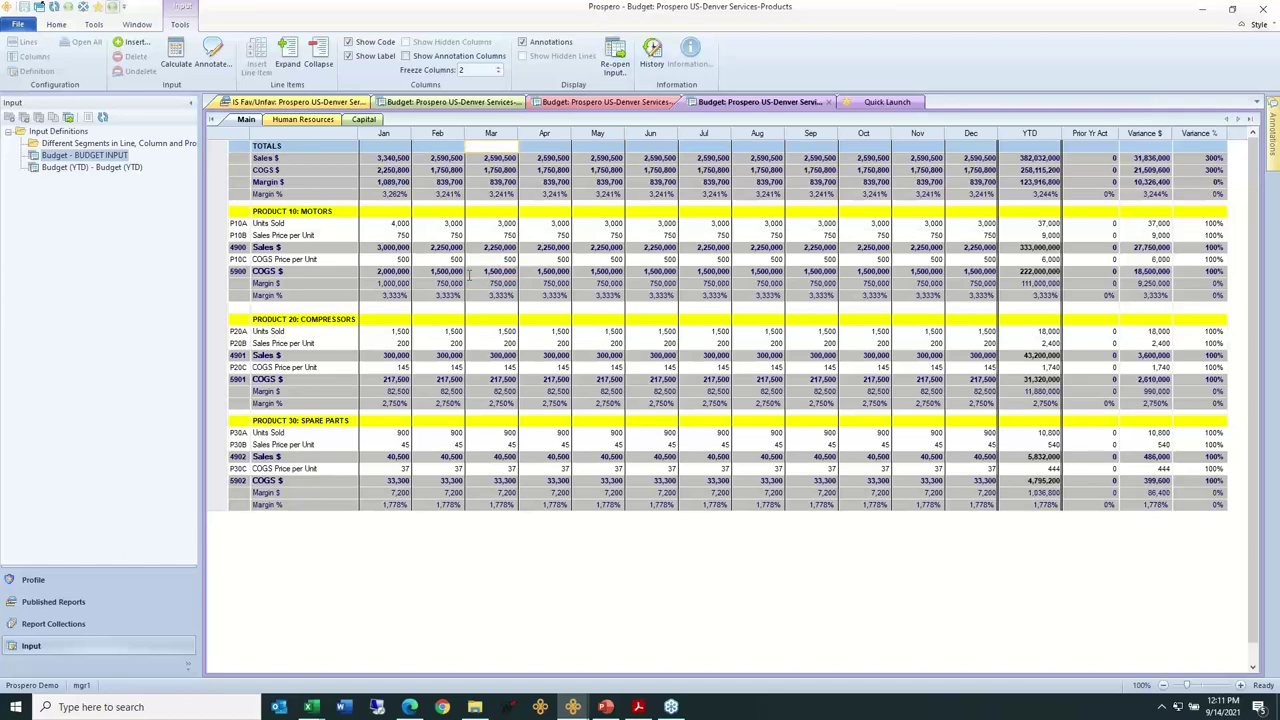
pyautogui.moveTo(330, 222); pyautogui.dragTo(326, 258)
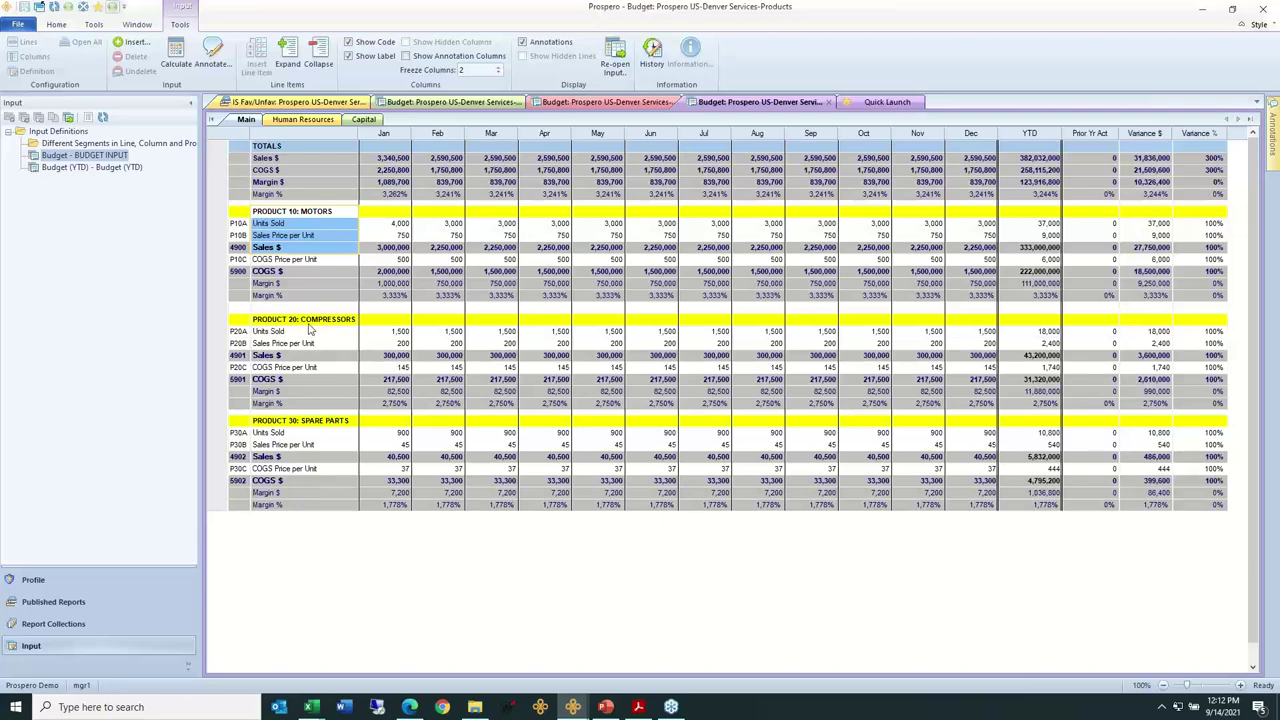
pyautogui.click(303, 234)
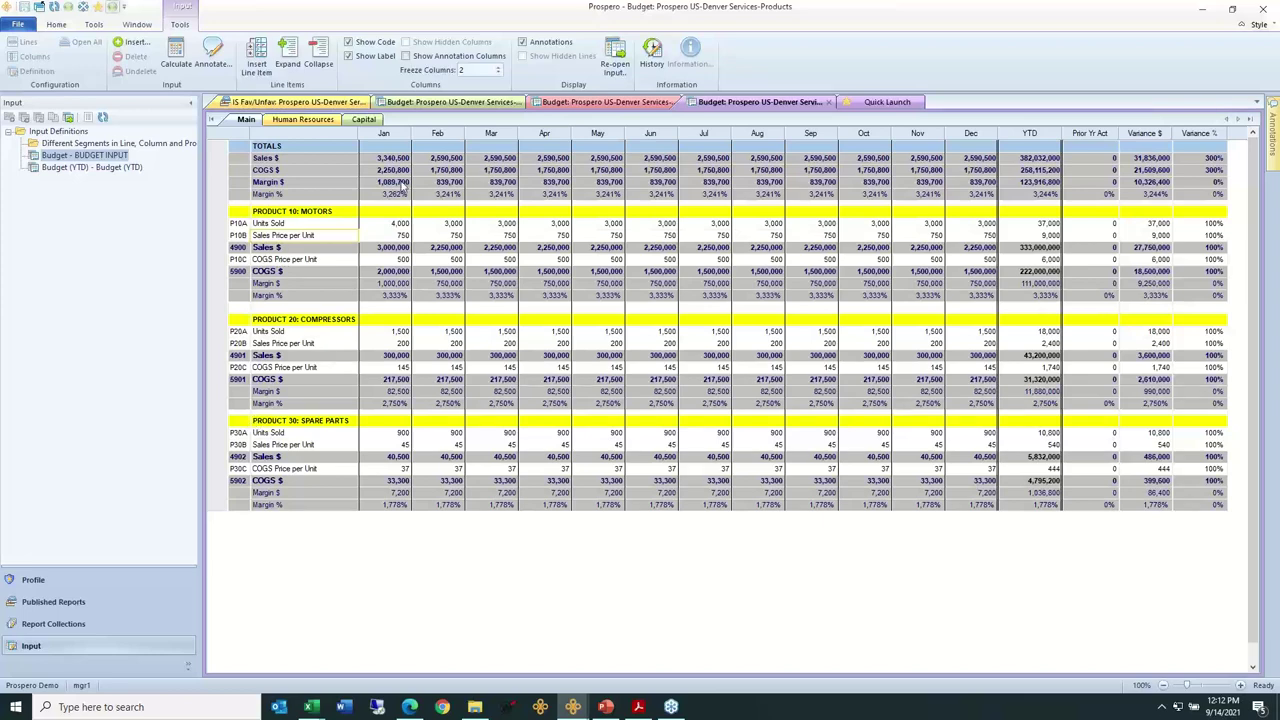
pyautogui.click(440, 102)
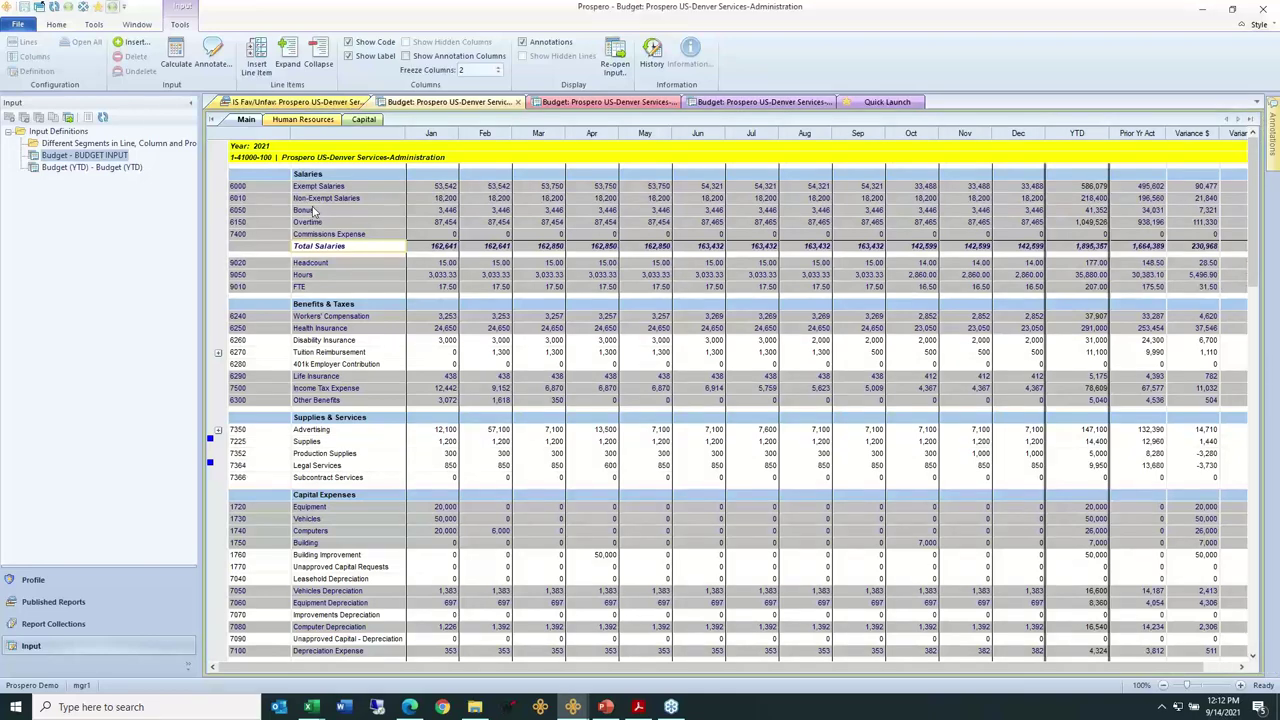
pyautogui.moveTo(271, 190); pyautogui.dragTo(405, 241)
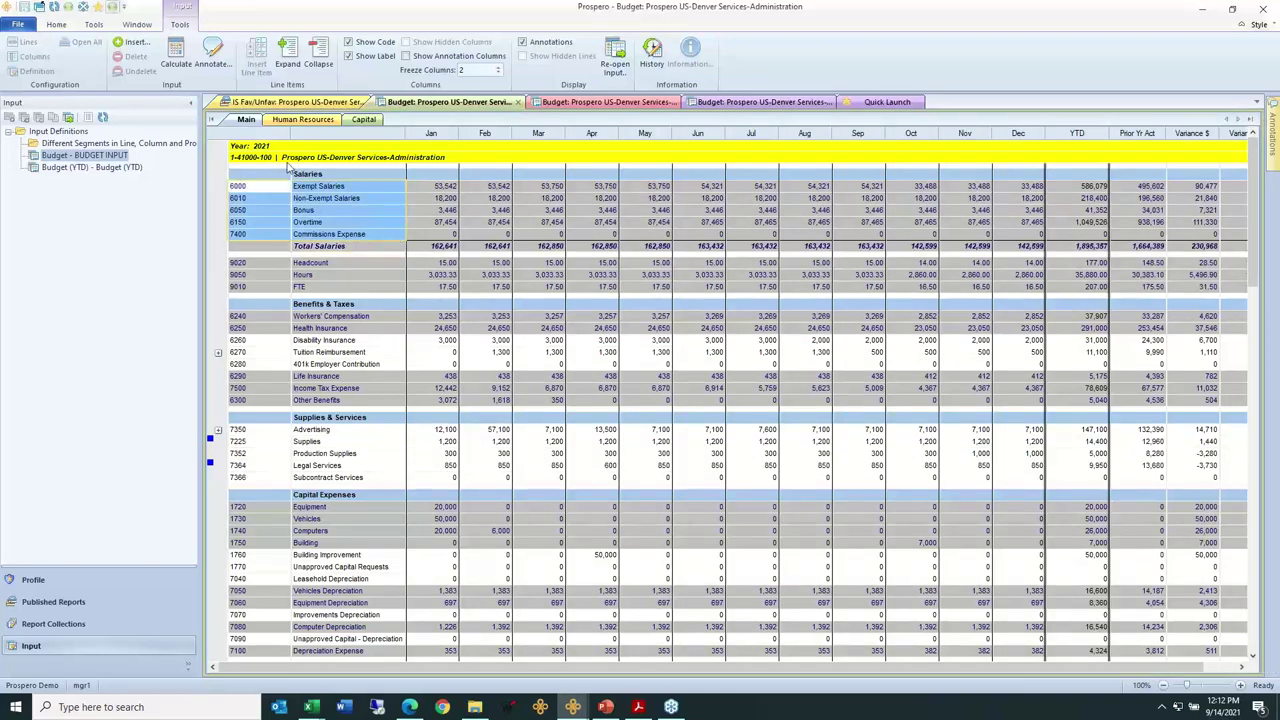
pyautogui.click(301, 119)
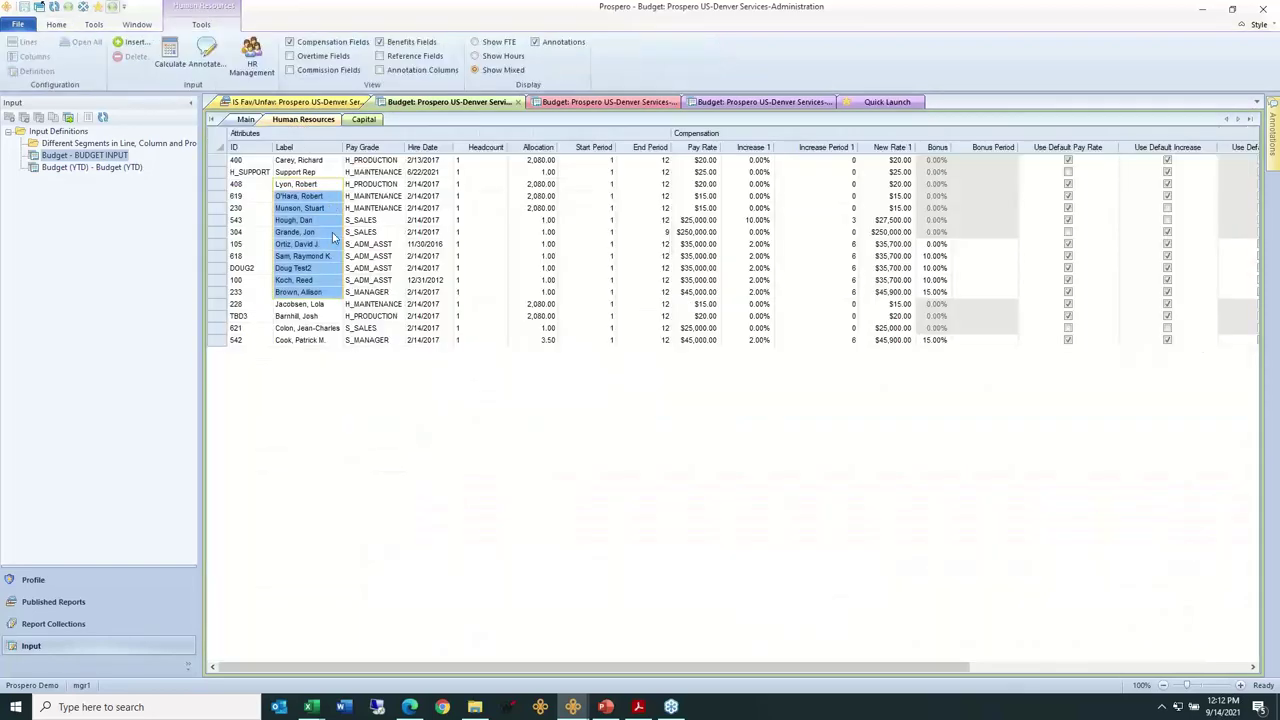
pyautogui.moveTo(305, 172); pyautogui.dragTo(300, 305)
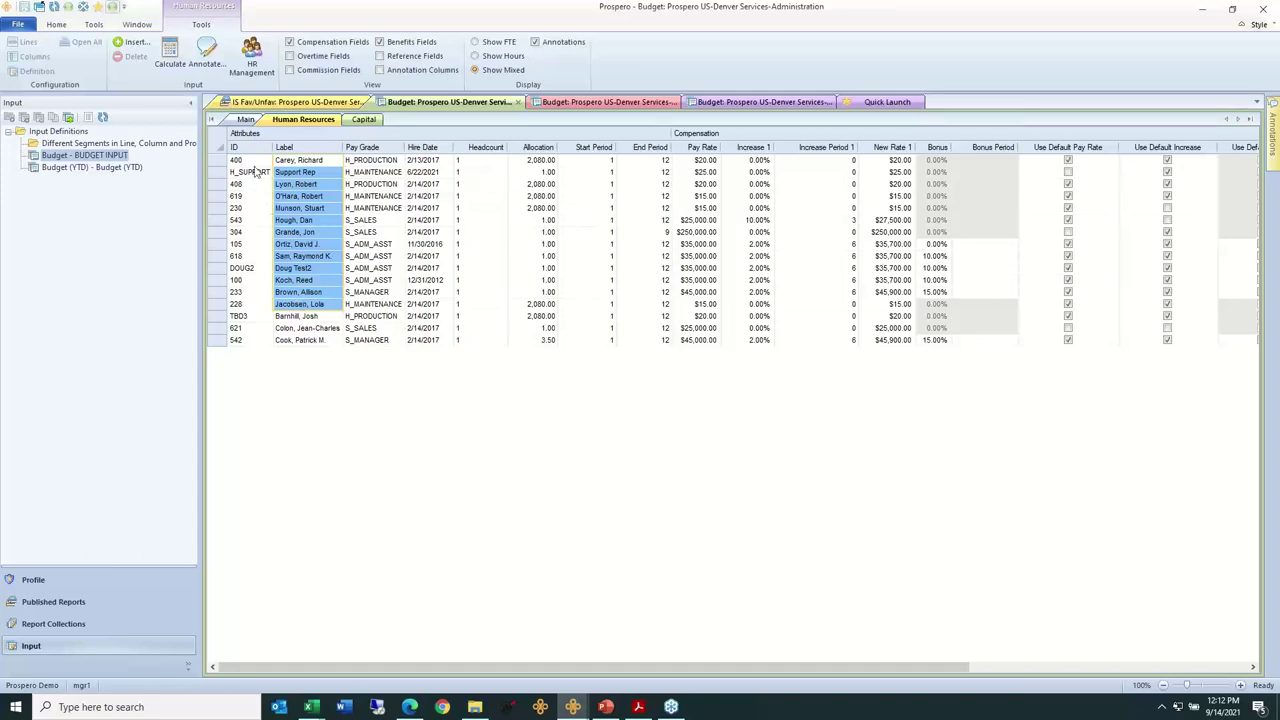
pyautogui.click(245, 120)
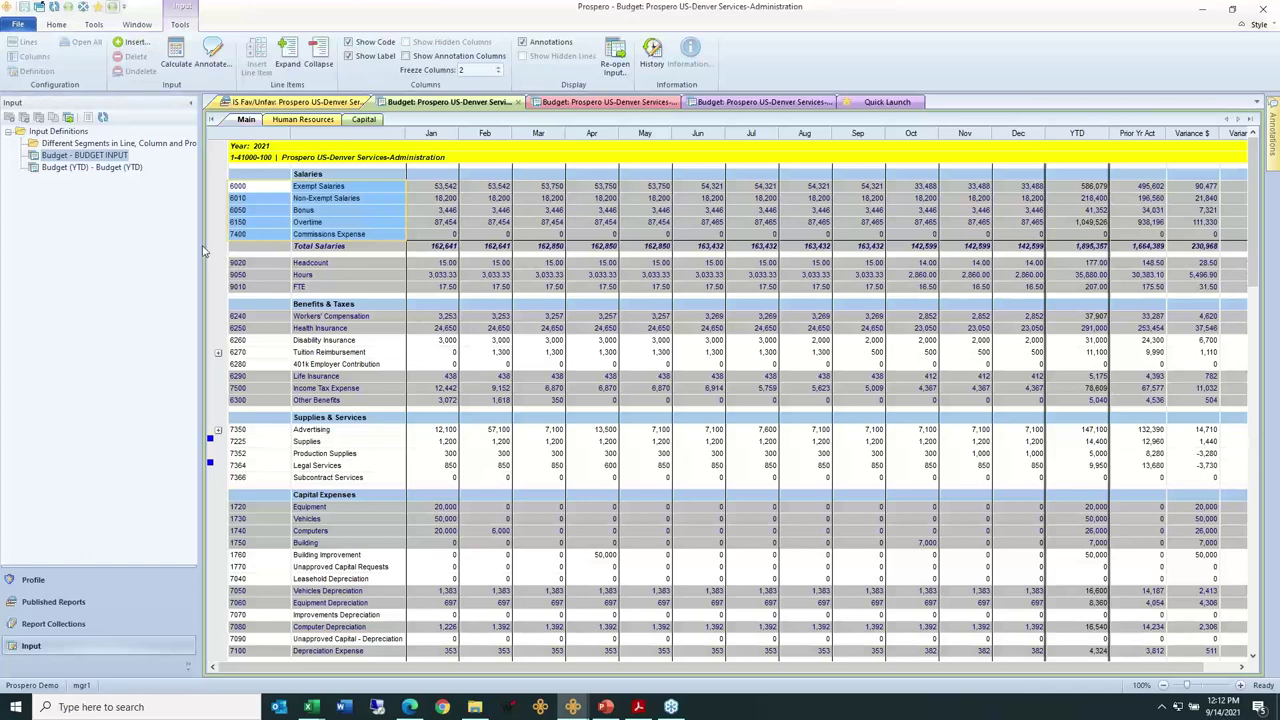
# - Narrow the navigation panel to widen the grid, select the Headcount row, and show the File backstage
pyautogui.moveTo(202, 251); pyautogui.dragTo(151, 258)
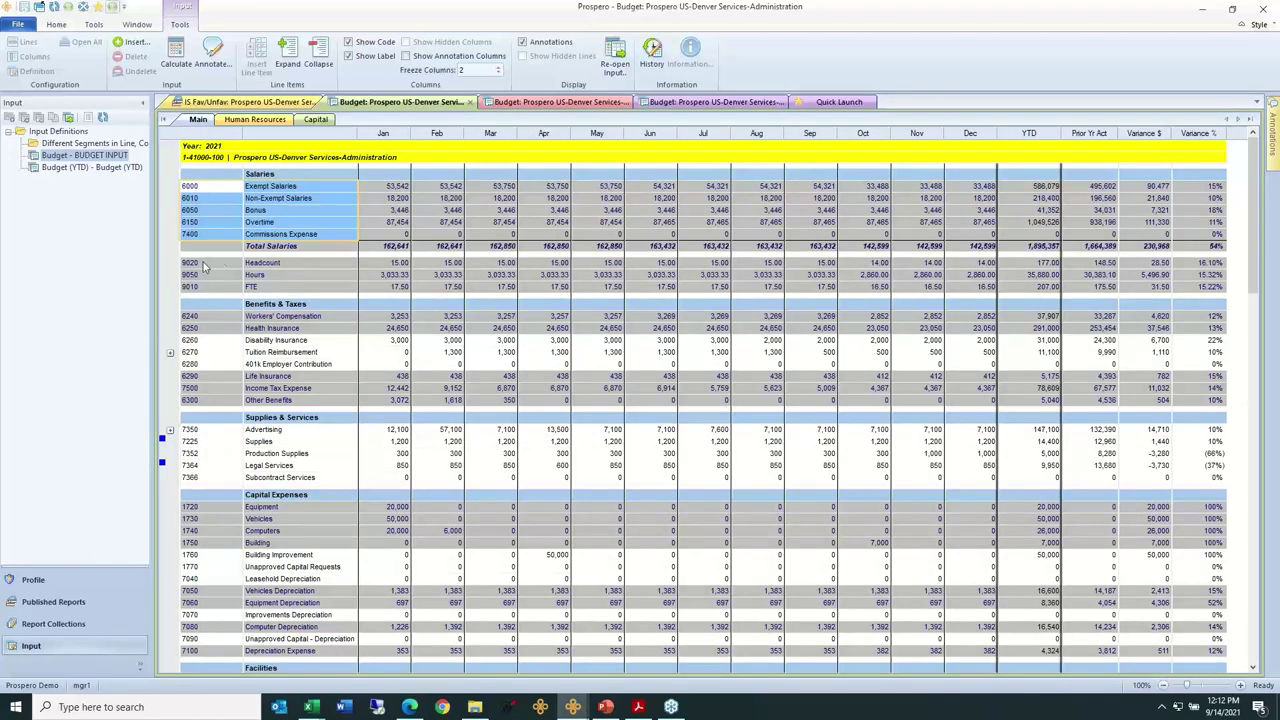
pyautogui.click(262, 265)
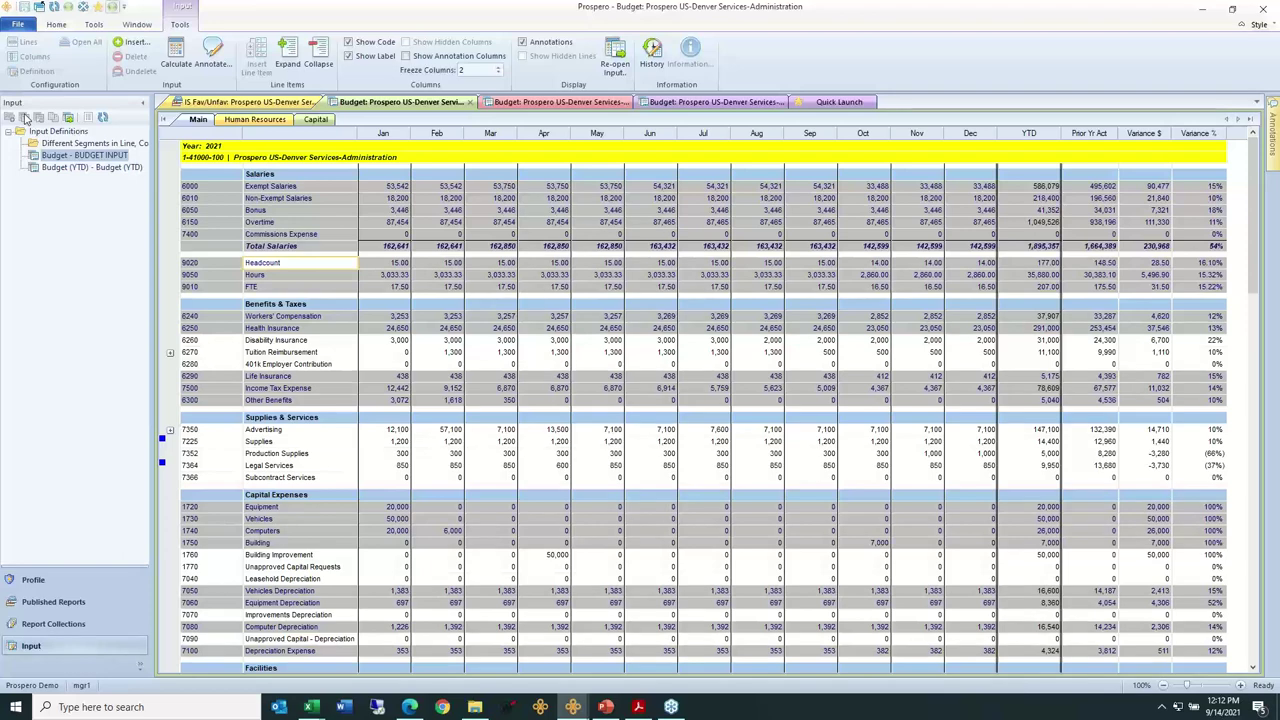
pyautogui.click(18, 25)
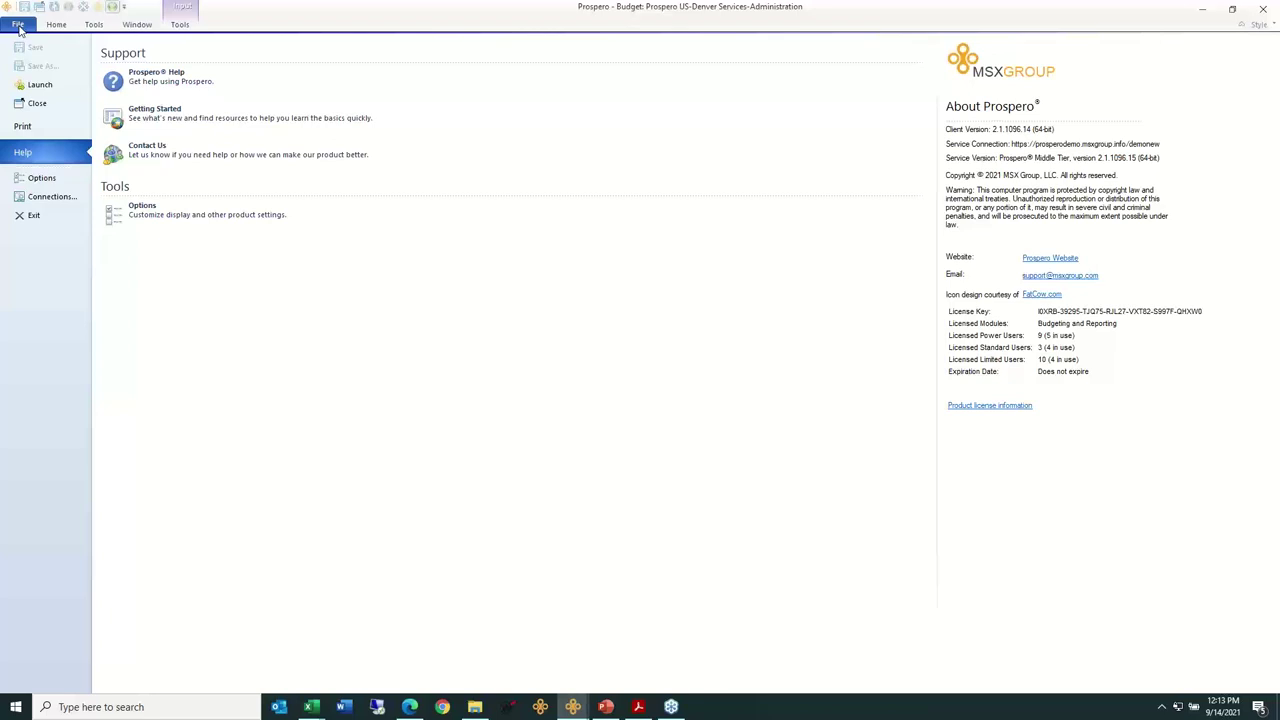
# - Inspect the Options Color Settings for calculated items, then cancel without changing anything
pyautogui.click(42, 178)
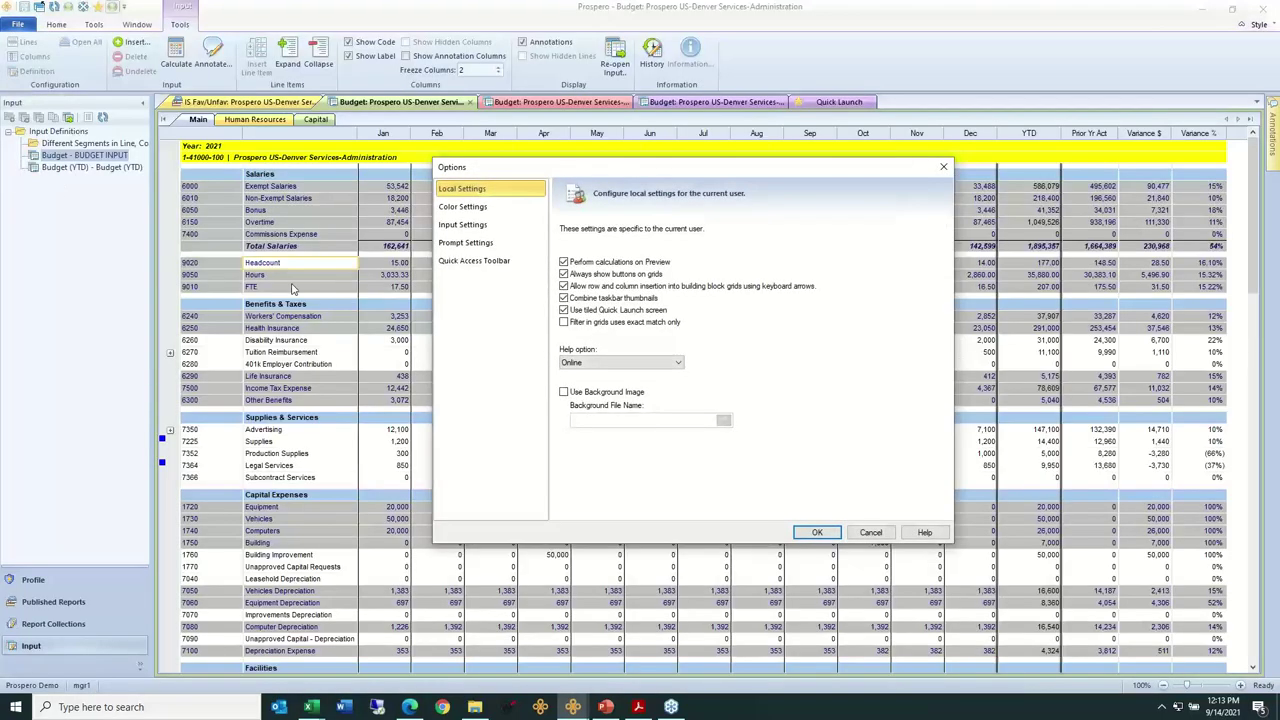
pyautogui.click(462, 207)
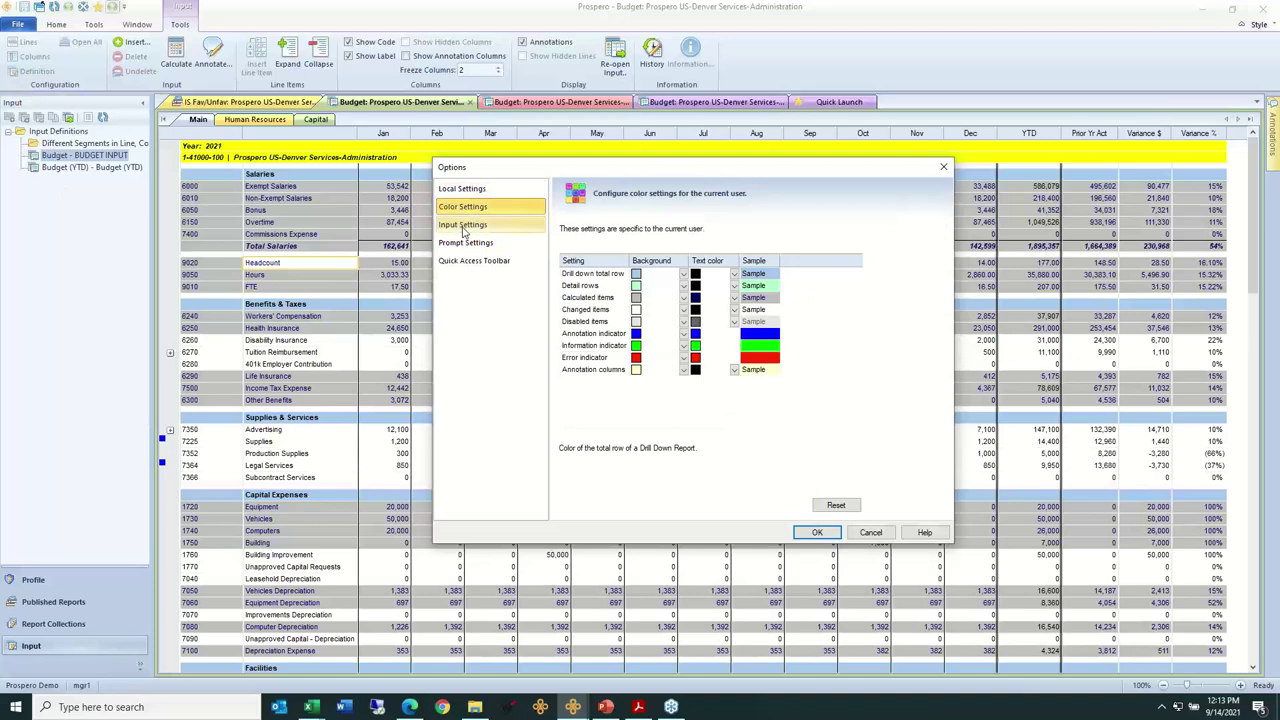
pyautogui.click(588, 298)
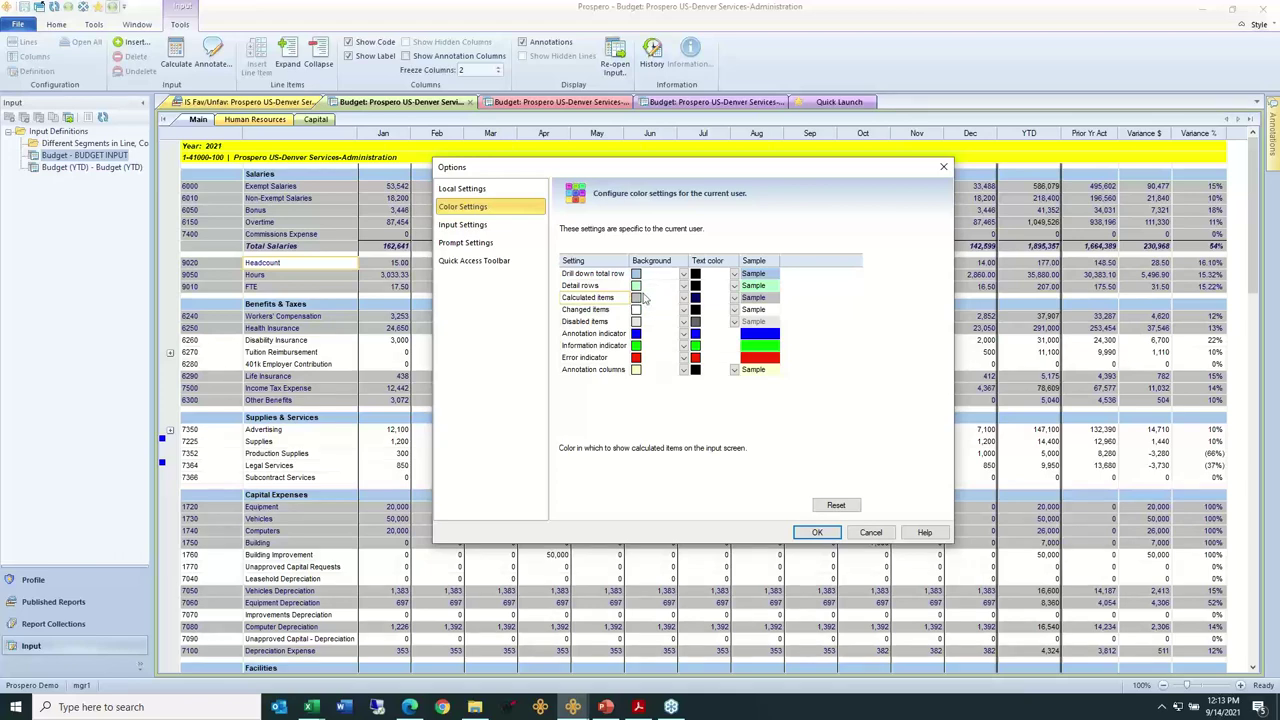
pyautogui.moveTo(645, 179); pyautogui.dragTo(731, 310)
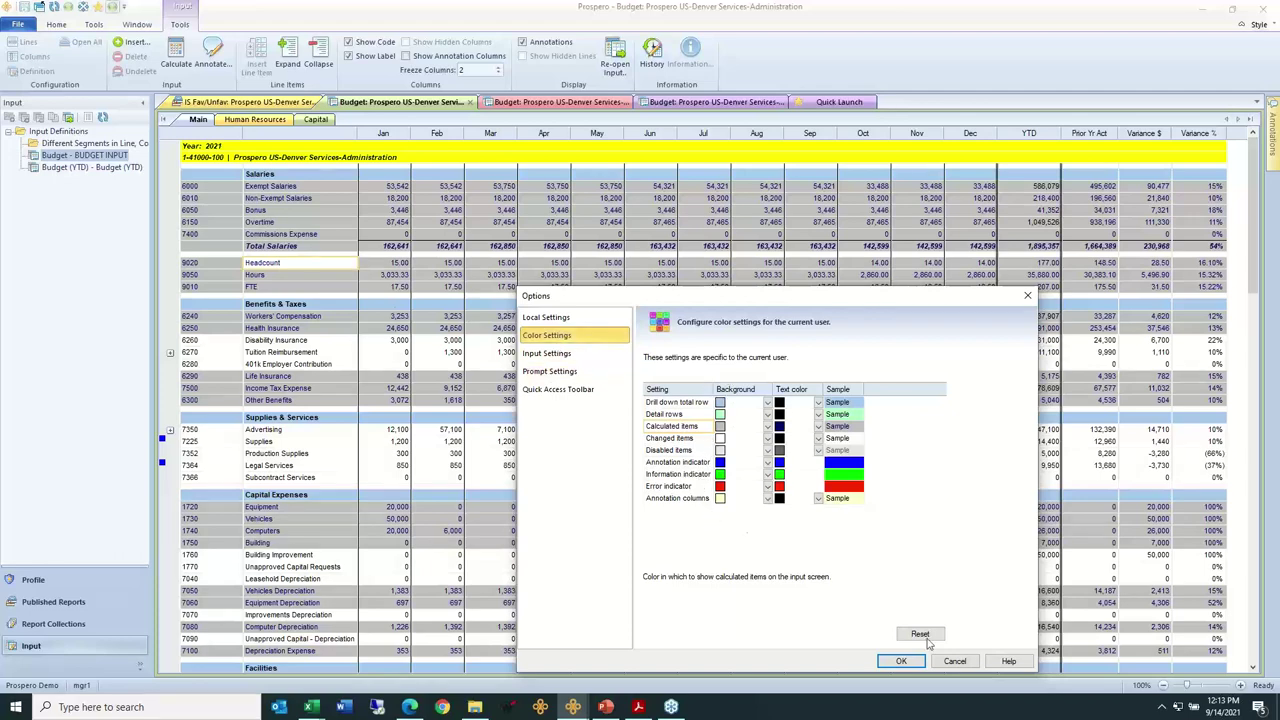
pyautogui.click(967, 667)
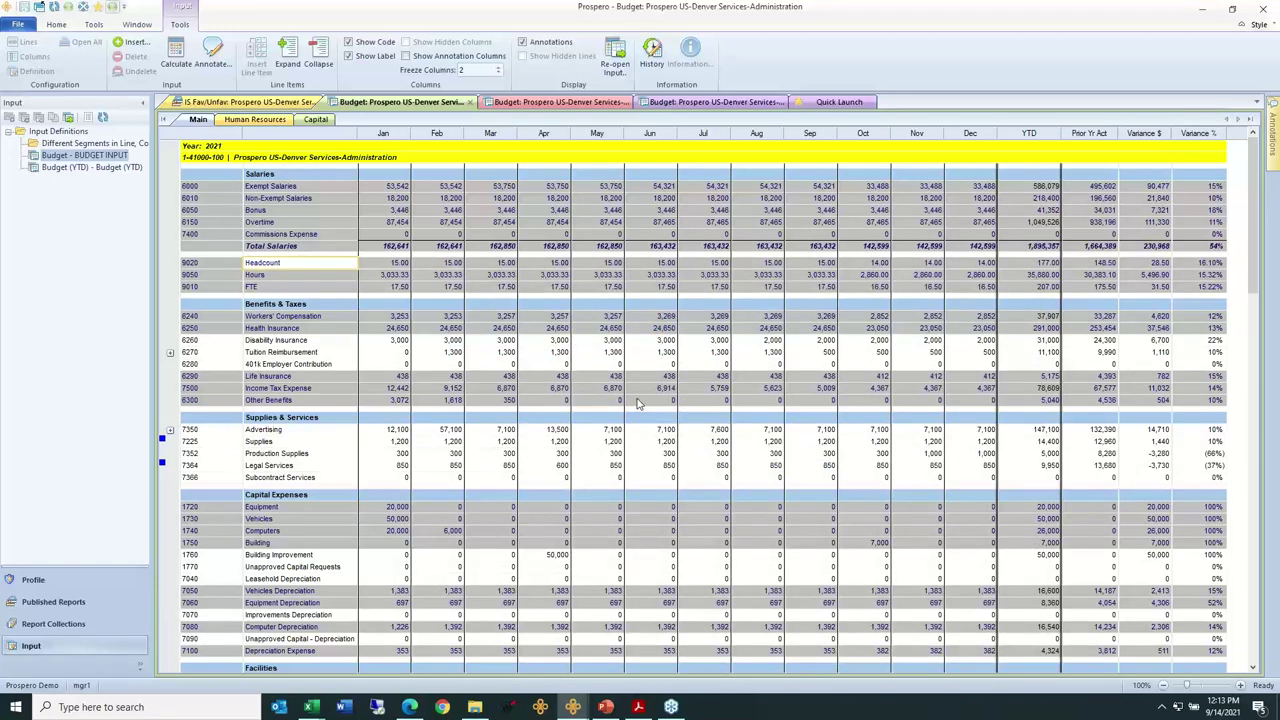
pyautogui.click(310, 223)
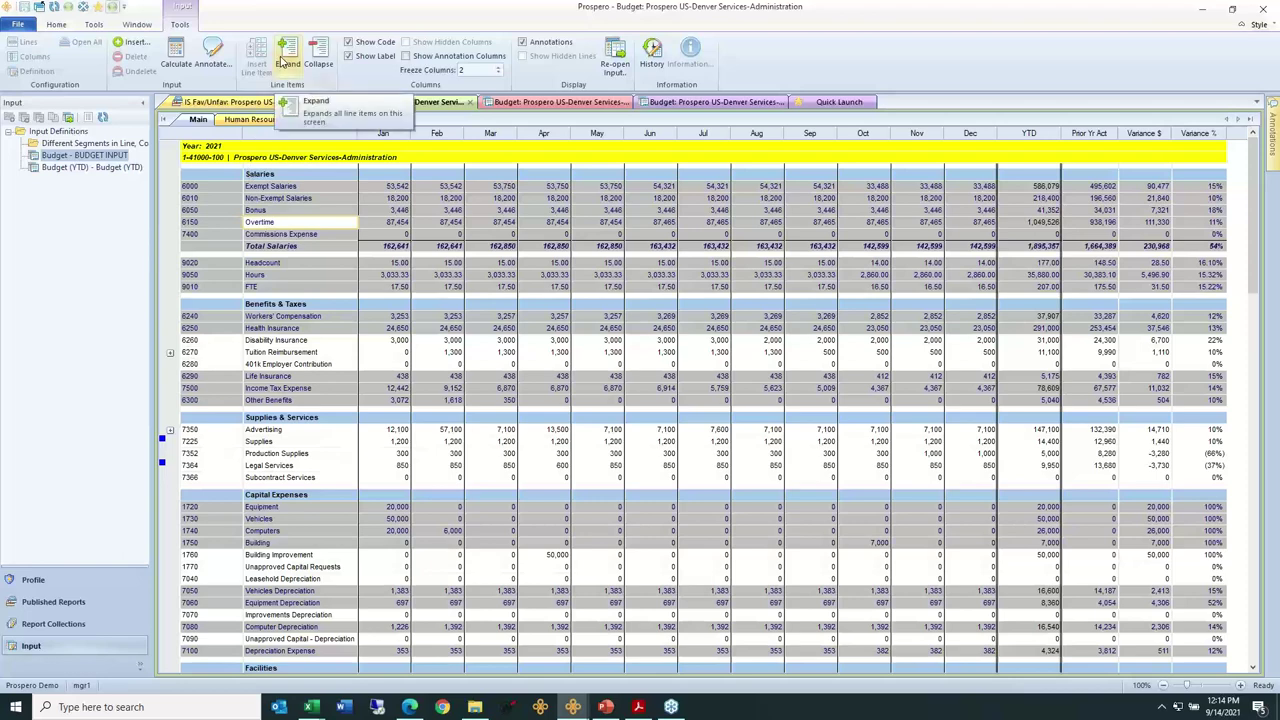
pyautogui.click(284, 62)
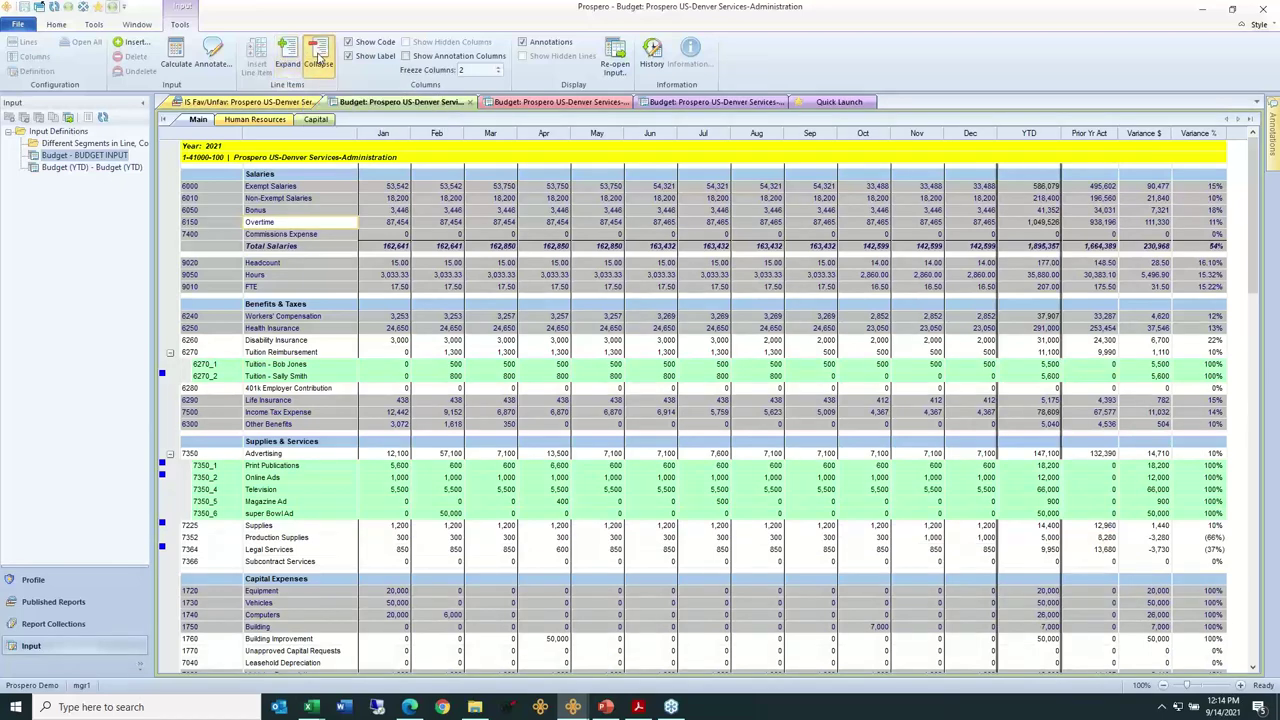
pyautogui.click(318, 58)
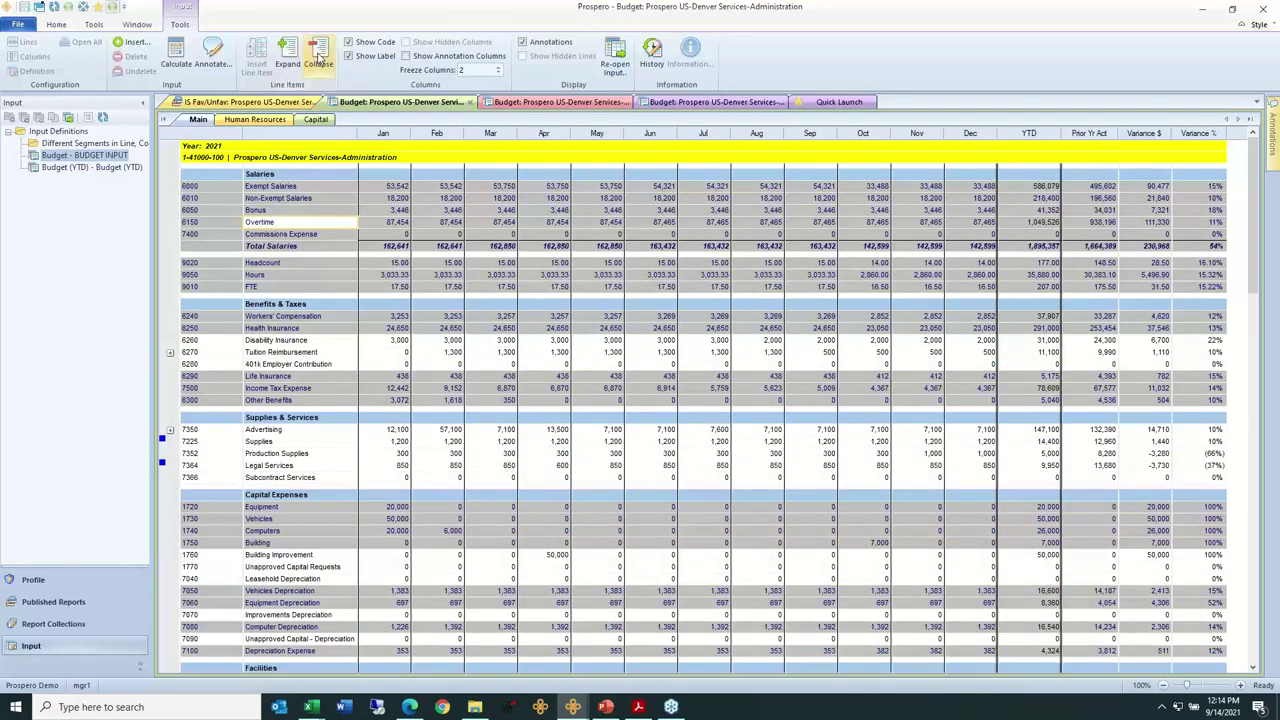